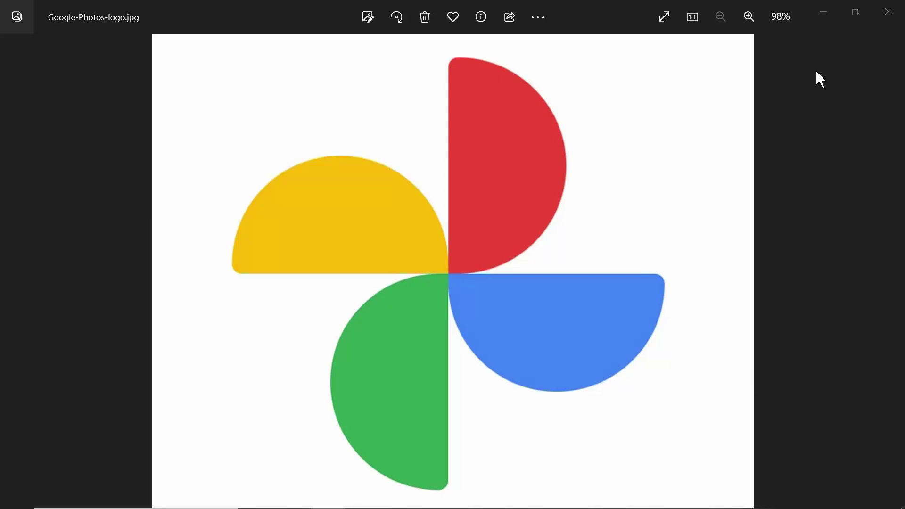
Minimize the Google-Photos-logo.jpg preview to reveal the blank Untitled-2 Illustrator artboard.
{"action": "left_click", "coordinate": [830, 13]}
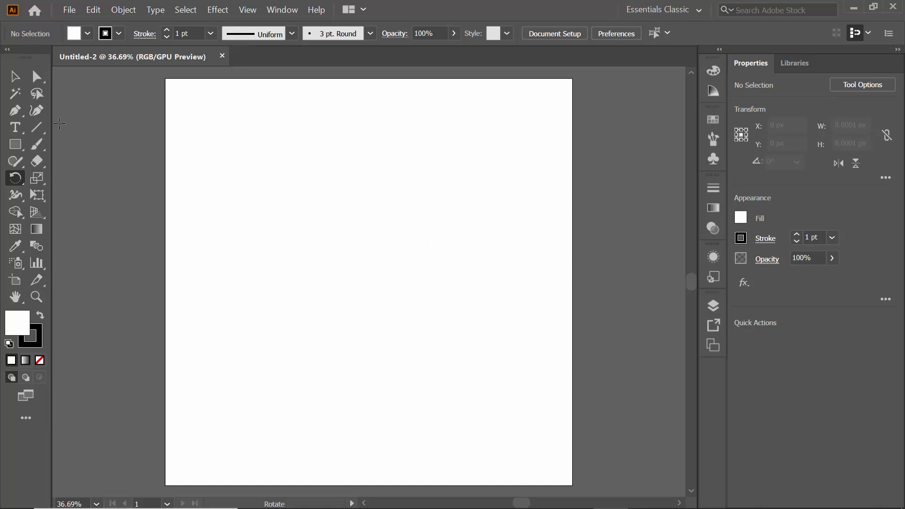
Draw a 358 × 358 px circle on the artboard with the Ellipse Tool.
{"action": "left_click", "coordinate": [15, 145]}
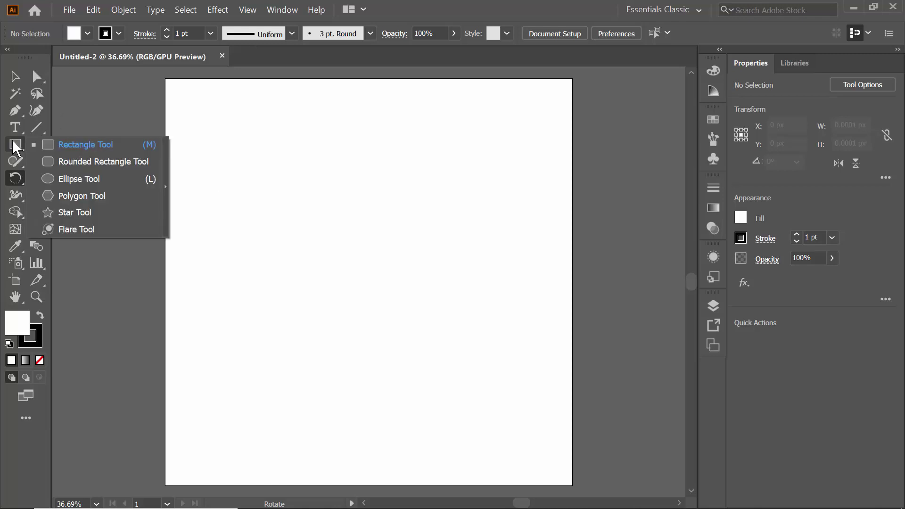
{"action": "left_click", "coordinate": [91, 177]}
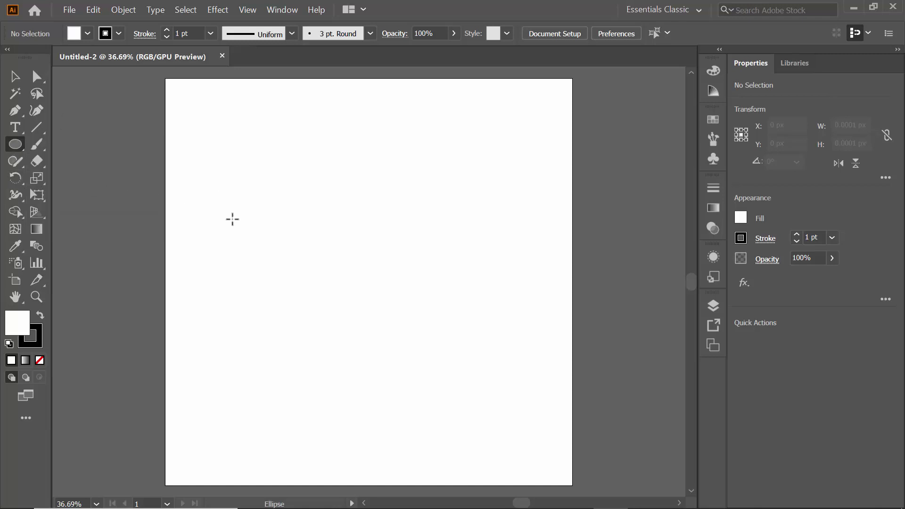
{"action": "left_click_drag", "start_coordinate": [257, 214], "coordinate": [392, 311]}
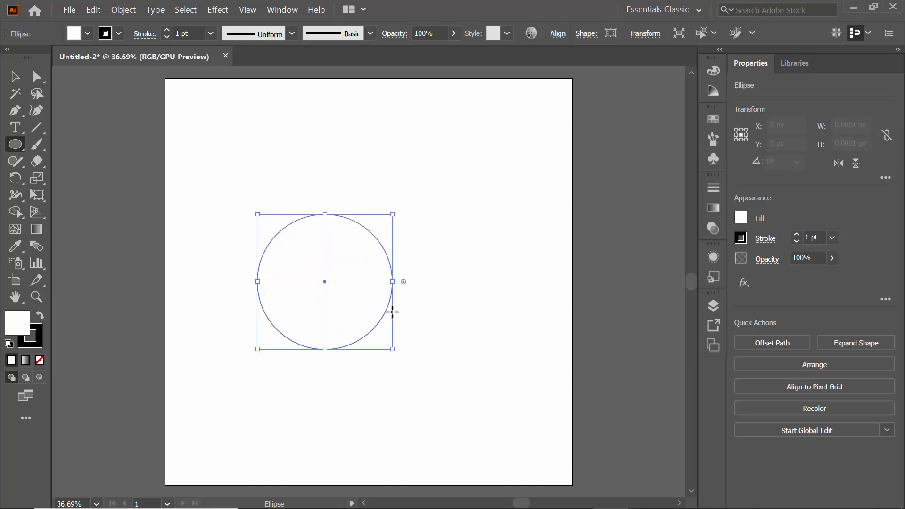
Fill the circle with RGB Magenta, set its stroke to None, and deselect it.
{"action": "left_click", "coordinate": [74, 33]}
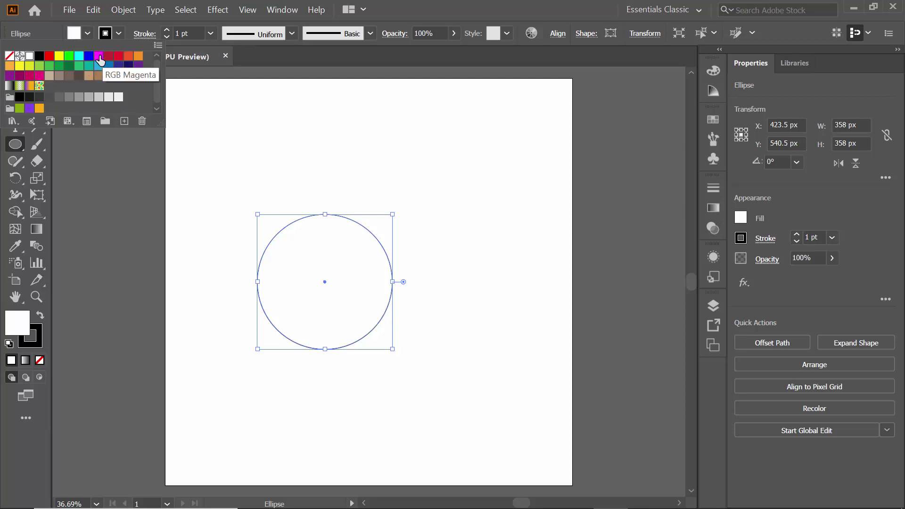
{"action": "left_click", "coordinate": [101, 58]}
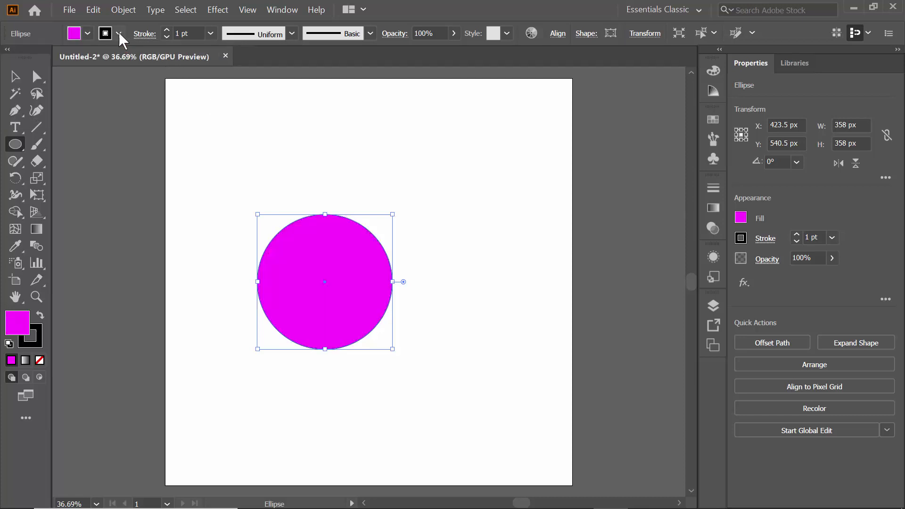
{"action": "left_click", "coordinate": [119, 33]}
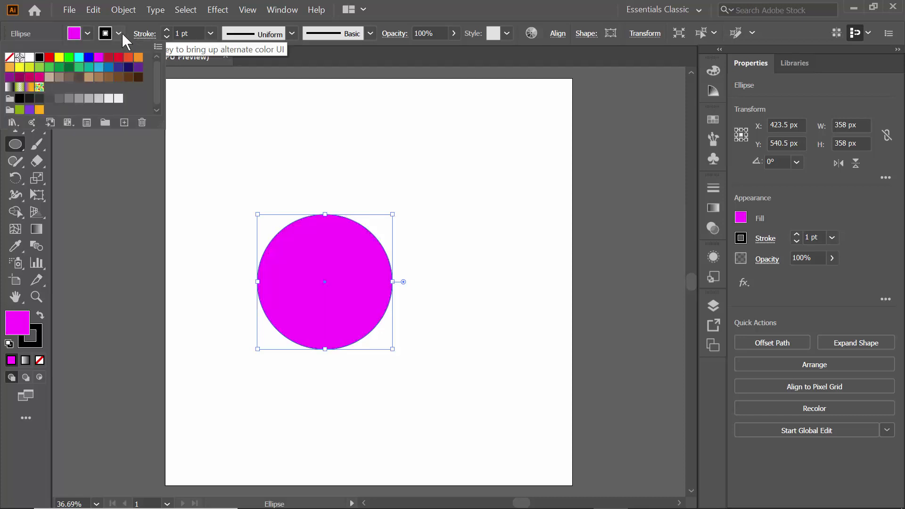
{"action": "left_click", "coordinate": [9, 57]}
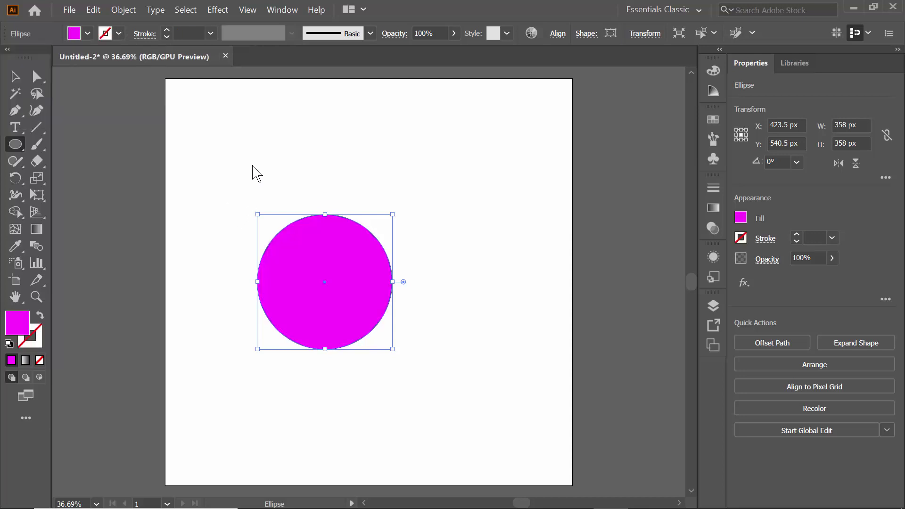
{"action": "left_click", "coordinate": [229, 157]}
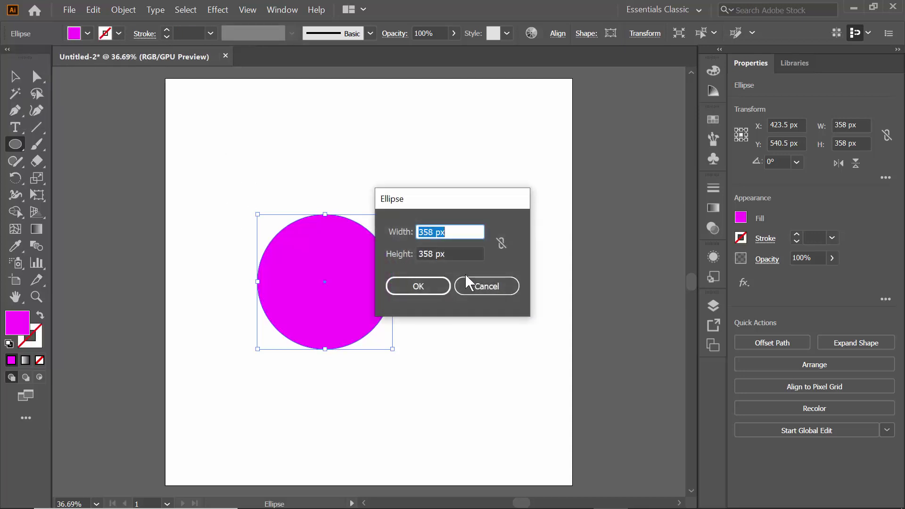
{"action": "left_click", "coordinate": [495, 287]}
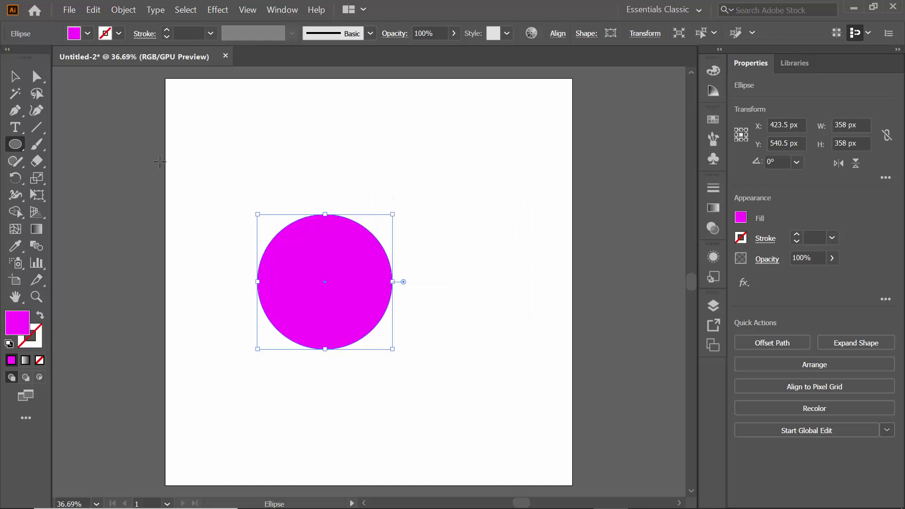
{"action": "left_click", "coordinate": [15, 76]}
{"action": "left_click", "coordinate": [253, 175]}
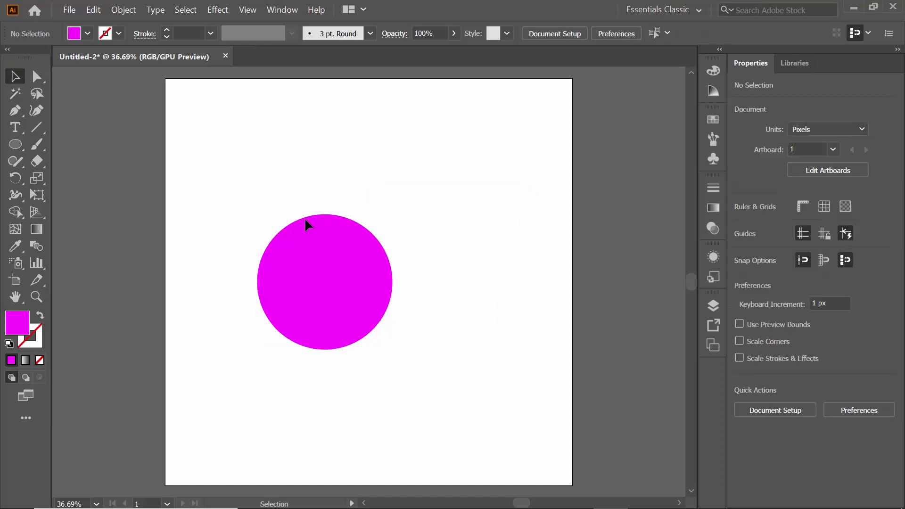
Draw a horizontal line segment through the magenta circle's centre.
{"action": "left_click", "coordinate": [350, 279]}
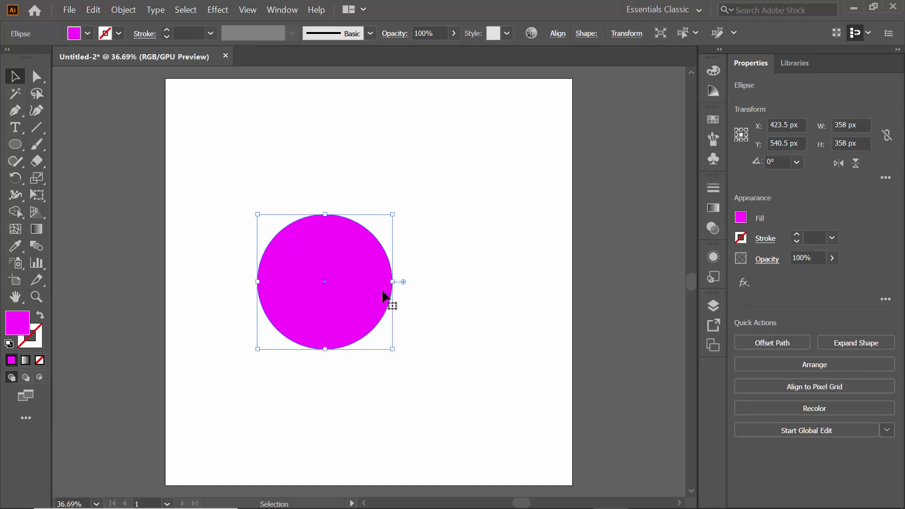
{"action": "left_click", "coordinate": [34, 127]}
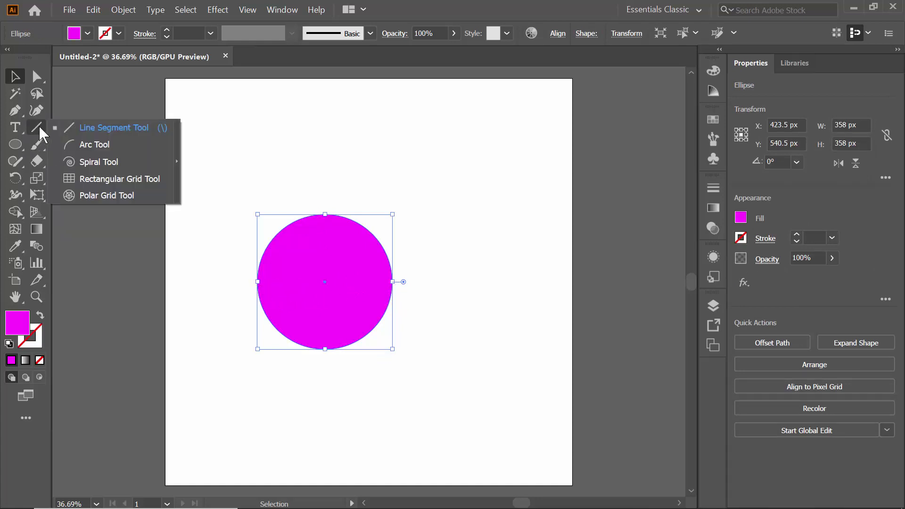
{"action": "left_click", "coordinate": [87, 127]}
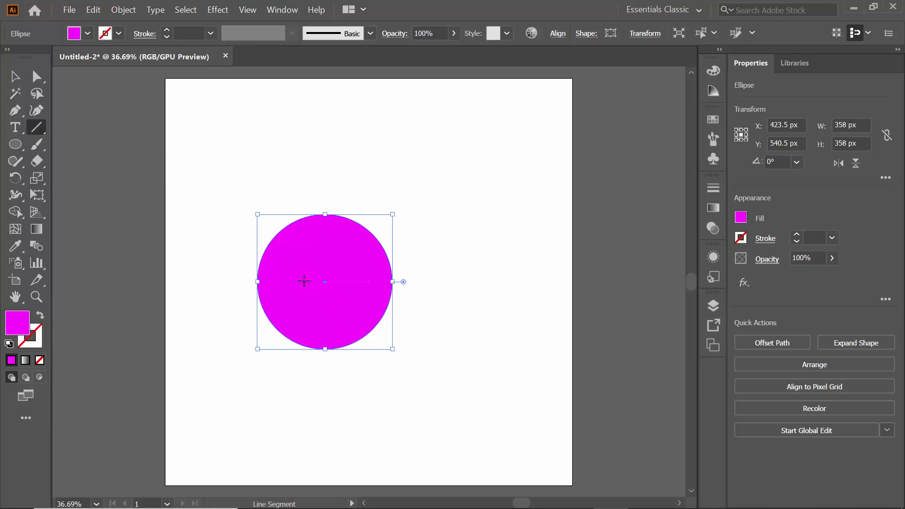
{"action": "left_click_drag", "start_coordinate": [325, 282], "coordinate": [429, 281]}
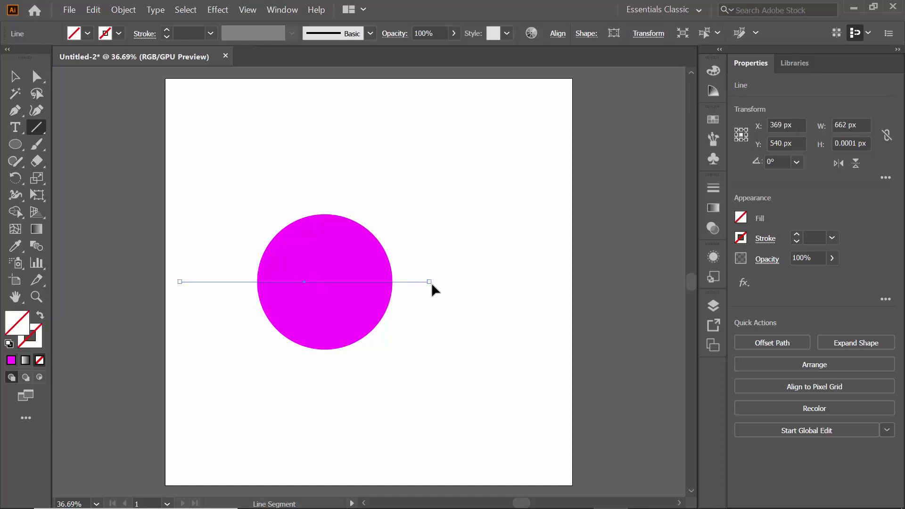
Select the line and circle together, apply Pathfinder Divide, and deselect.
{"action": "key", "text": "v"}
{"action": "left_click_drag", "start_coordinate": [245, 184], "coordinate": [391, 354]}
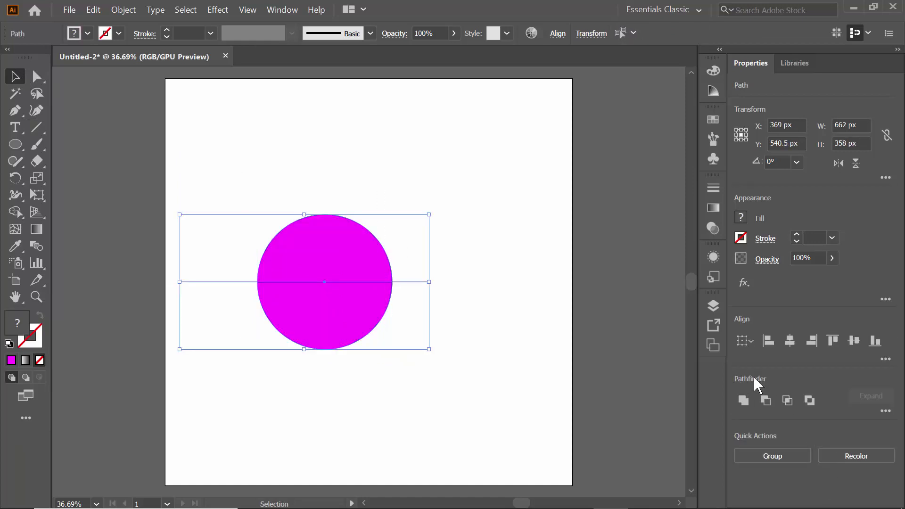
{"action": "left_click", "coordinate": [885, 411]}
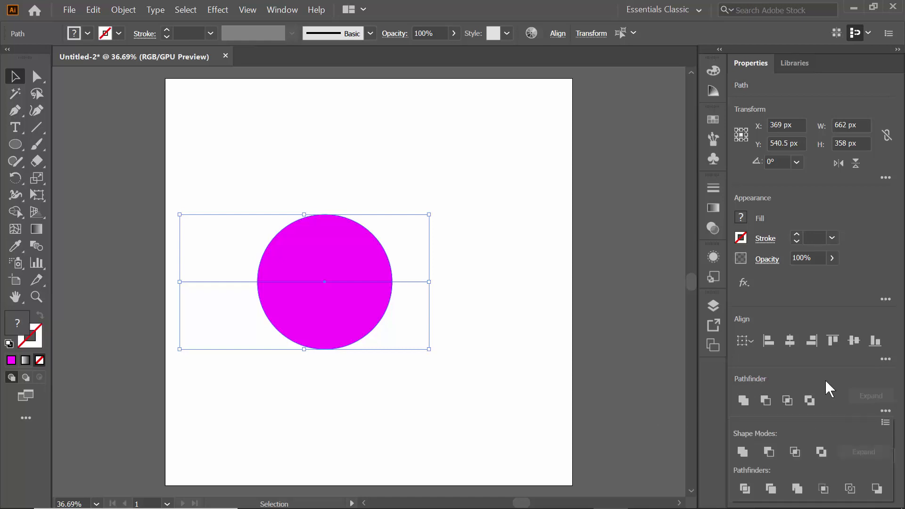
{"action": "left_click", "coordinate": [746, 490]}
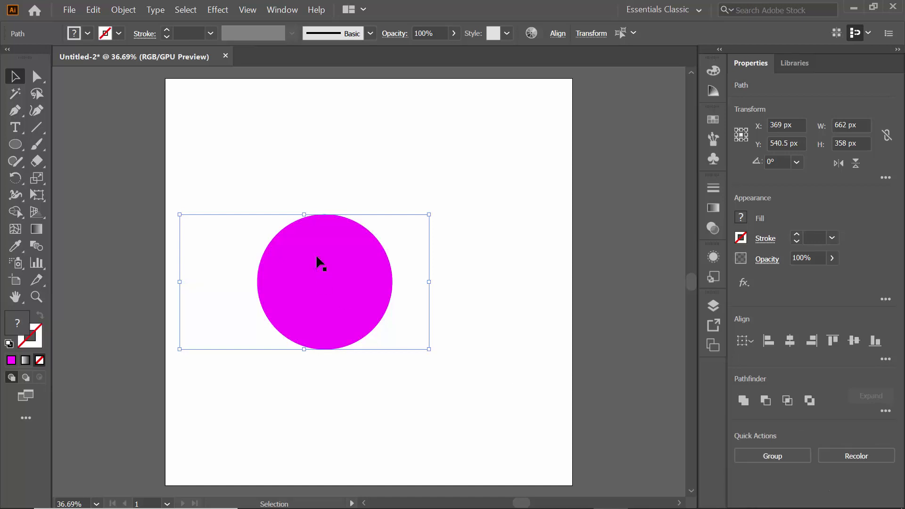
{"action": "key", "text": "ctrl+shift+a"}
Inside the divided group, delete the bottom half and shift the 358 × 178.5 px top half left.
{"action": "right_click", "coordinate": [302, 247]}
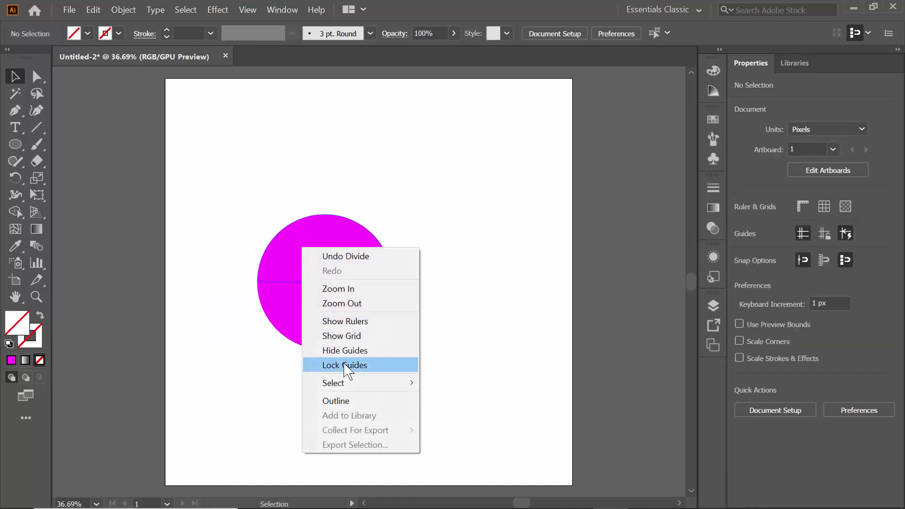
{"action": "left_click", "coordinate": [288, 312]}
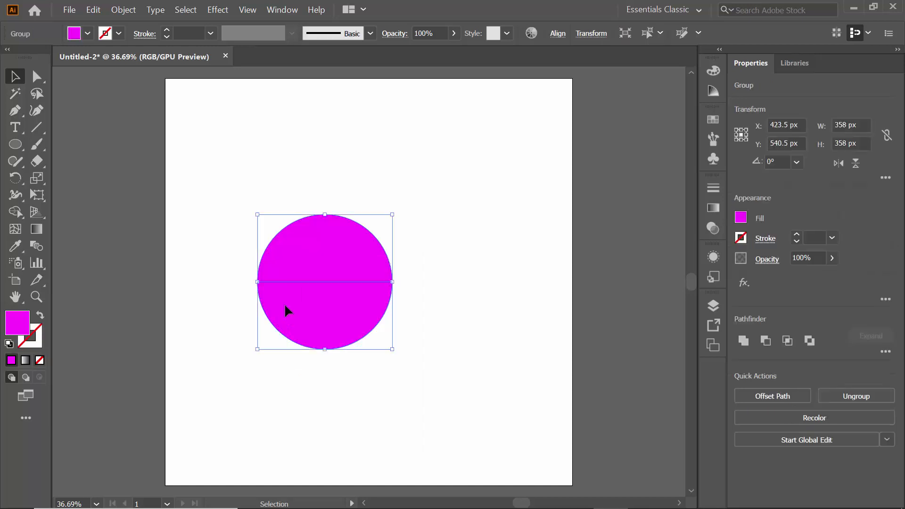
{"action": "left_click", "coordinate": [442, 330]}
{"action": "left_click", "coordinate": [341, 298]}
{"action": "double_click", "coordinate": [335, 307]}
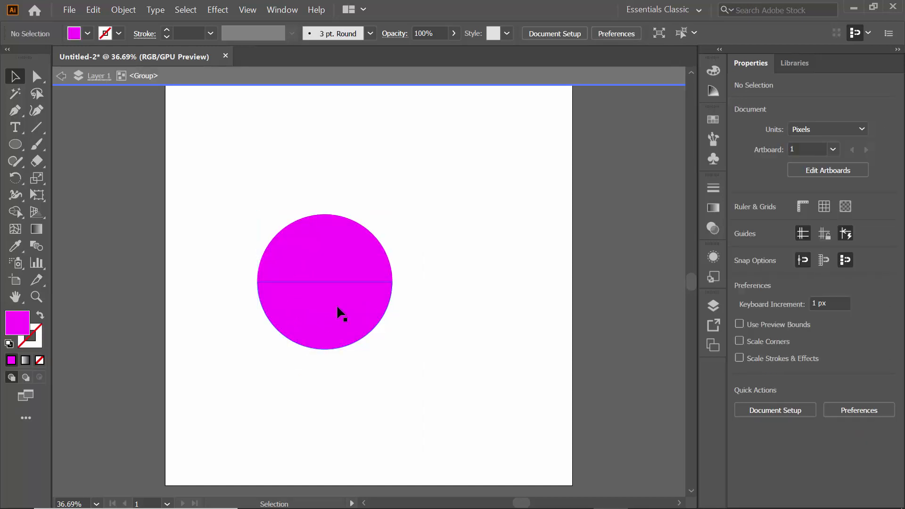
{"action": "left_click_drag", "start_coordinate": [327, 313], "coordinate": [325, 354]}
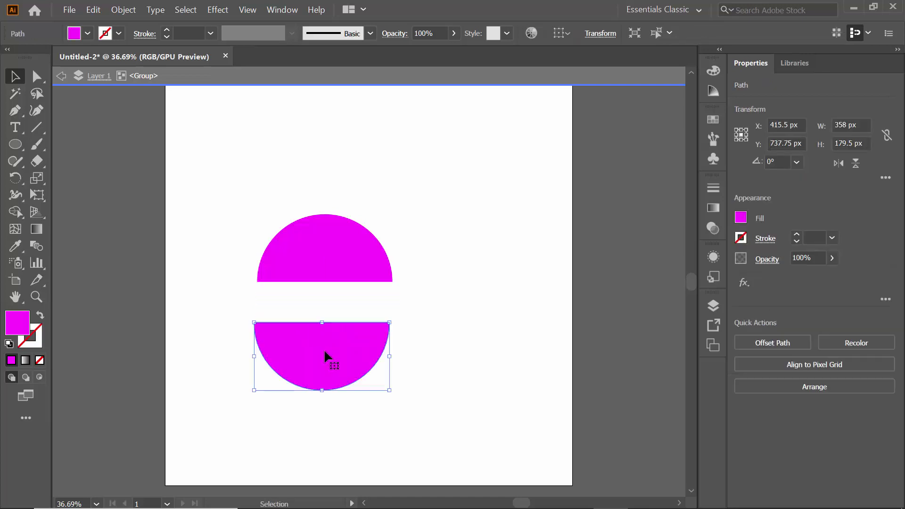
{"action": "key", "text": "Delete"}
{"action": "left_click_drag", "start_coordinate": [324, 269], "coordinate": [256, 246]}
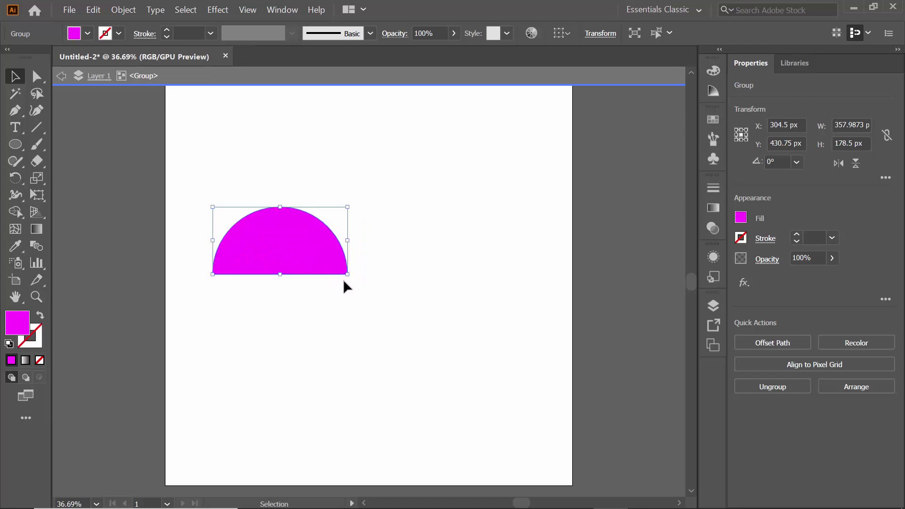
{"action": "left_click", "coordinate": [18, 180]}
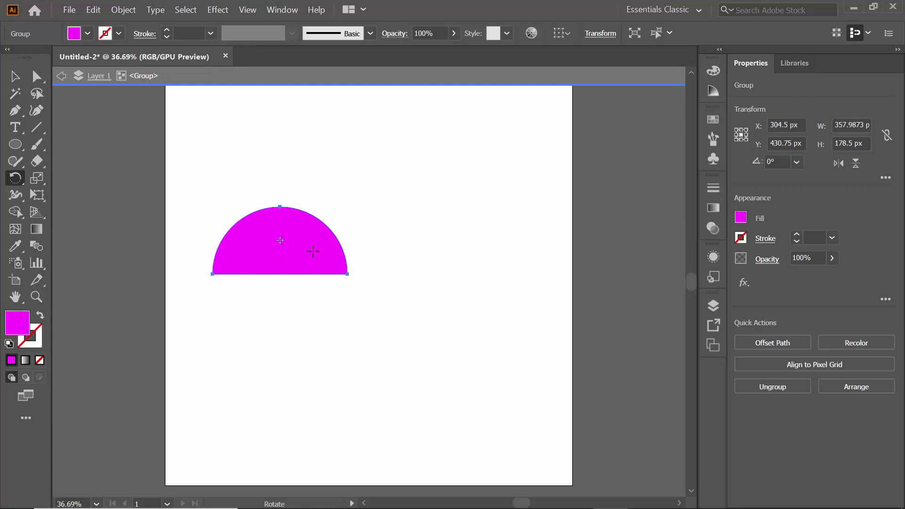
{"action": "key", "text": "ctrl+plus"}
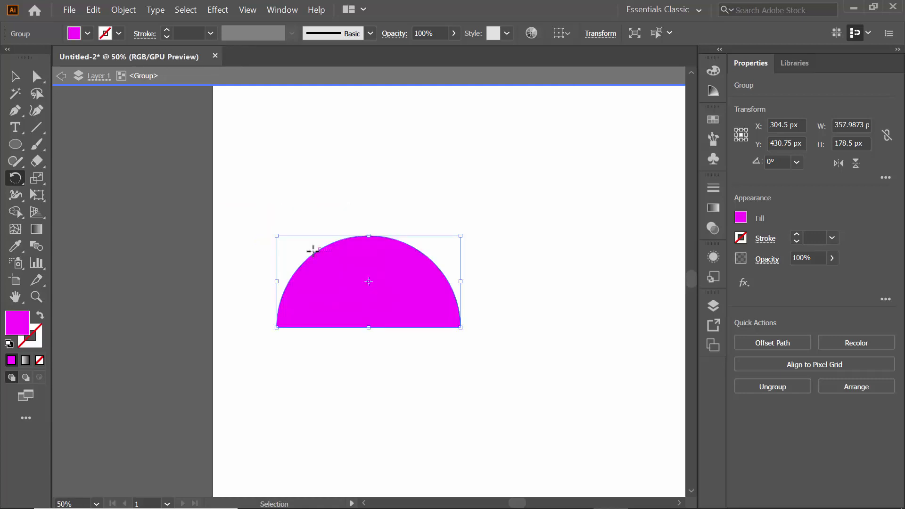
{"action": "key", "text": "ctrl+plus"}
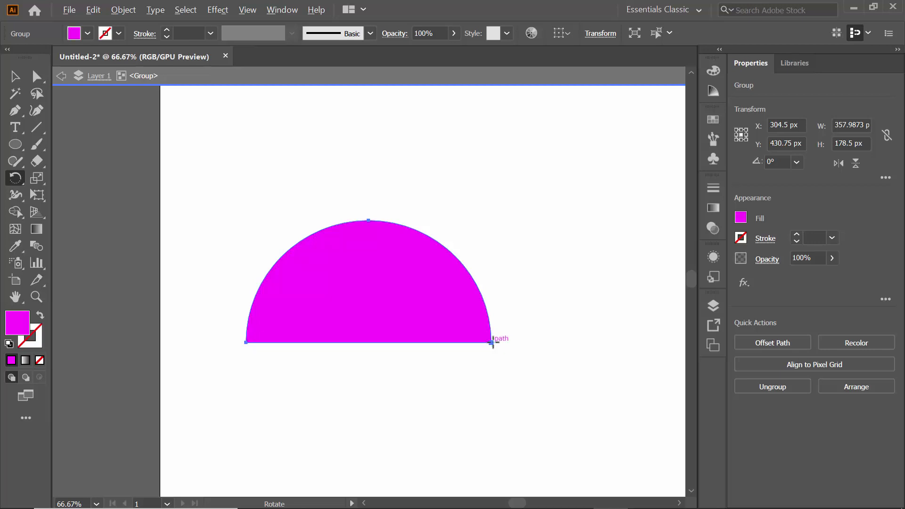
Make a 90° rotated copy of the half-circle pivoting on its base's lower-right corner.
{"action": "left_click", "coordinate": [492, 343], "text": "alt"}
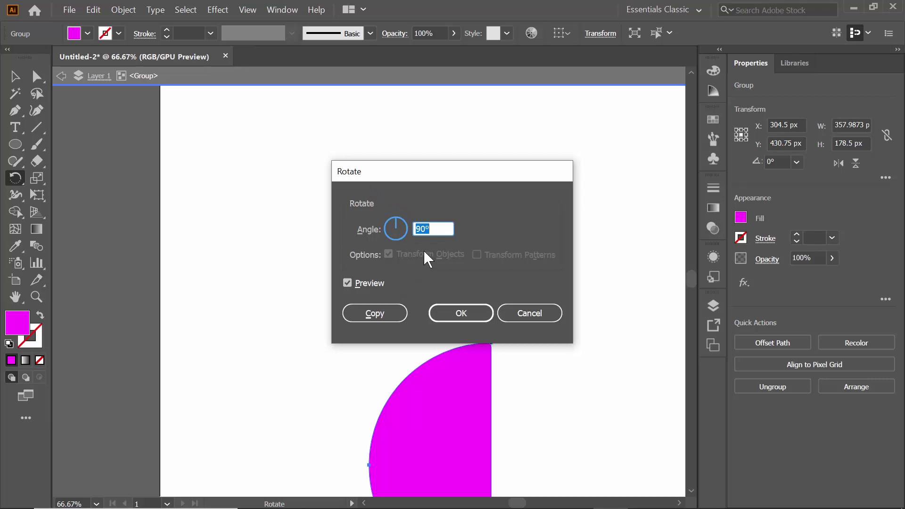
{"action": "type", "text": "90"}
{"action": "left_click", "coordinate": [378, 313]}
{"action": "scroll", "coordinate": [473, 263], "scroll_direction": "down", "scroll_amount": 1}
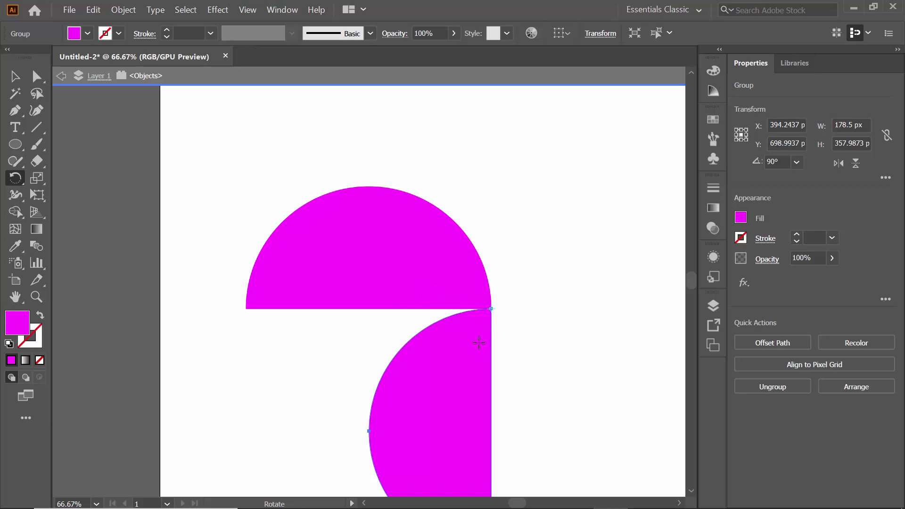
Repeat the rotated copy twice with Ctrl+D for four petals, then zoom out to 33.33%.
{"action": "key", "text": "ctrl"}
{"action": "key", "text": "ctrl"}
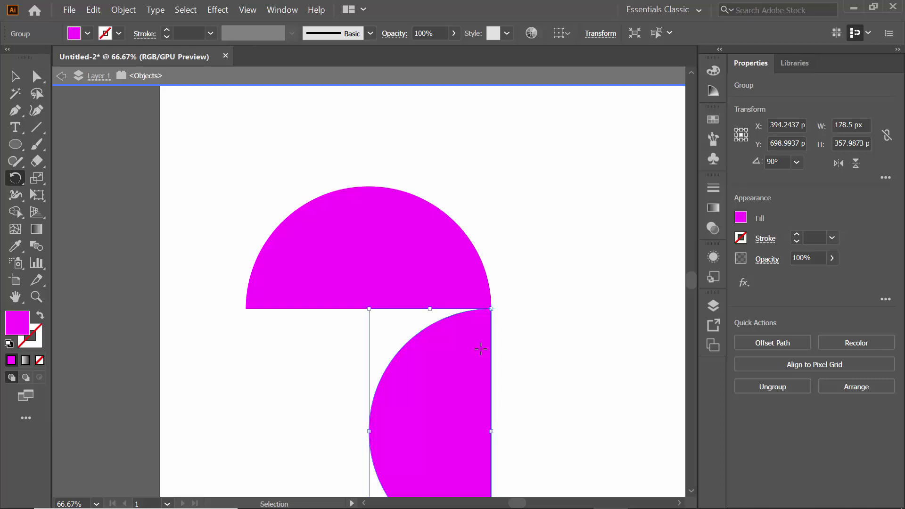
{"action": "key", "text": "ctrl+d"}
{"action": "key", "text": "ctrl+d"}
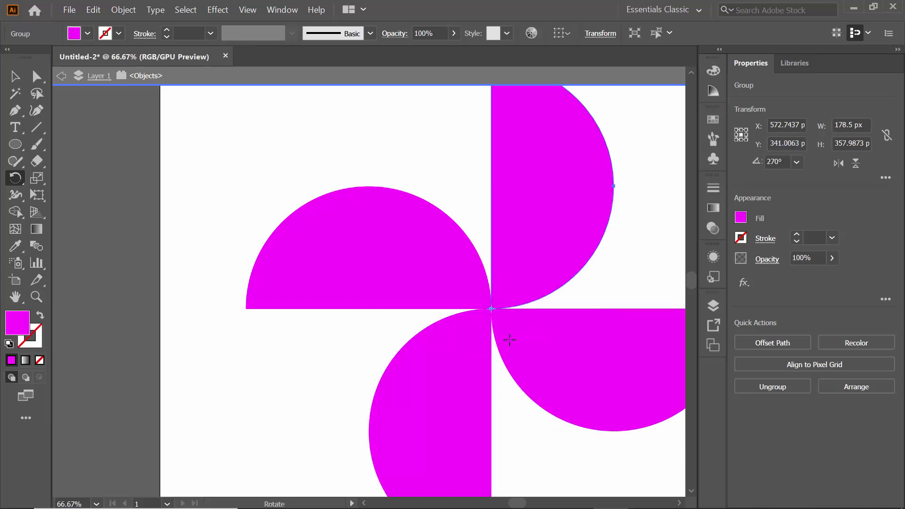
{"action": "key", "text": "ctrl"}
{"action": "key", "text": "ctrl+minus"}
{"action": "key", "text": "ctrl+minus"}
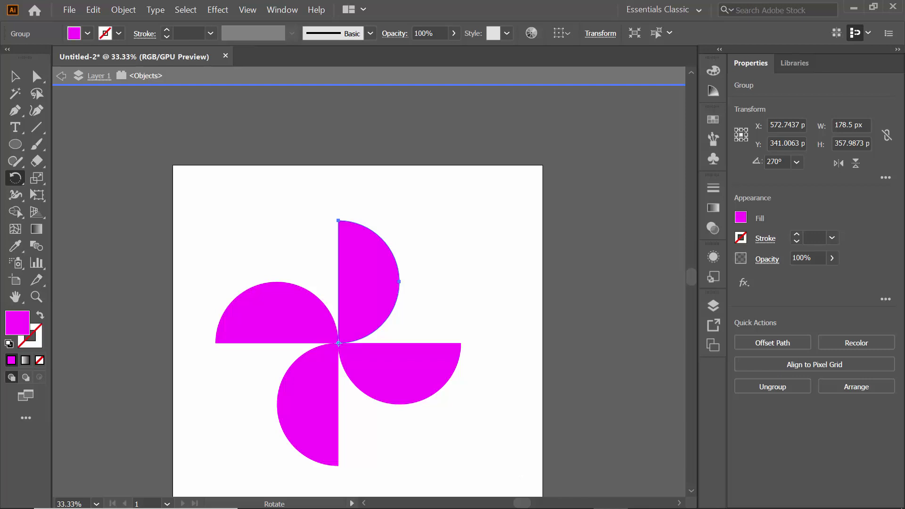
Open Google-Photos-logo.jpg from Microsoft Photos in Adobe Illustrator 2020.
{"action": "left_click", "coordinate": [575, 495]}
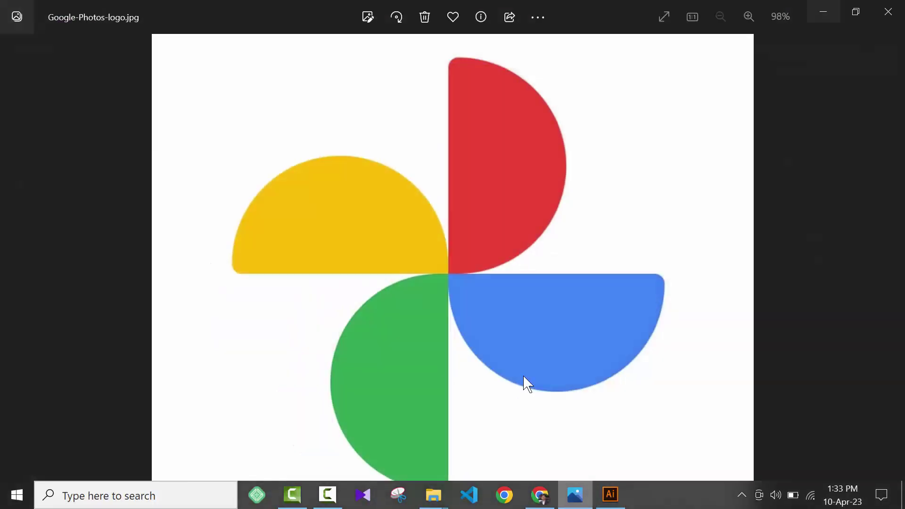
{"action": "right_click", "coordinate": [472, 199]}
{"action": "mouse_move", "coordinate": [582, 249]}
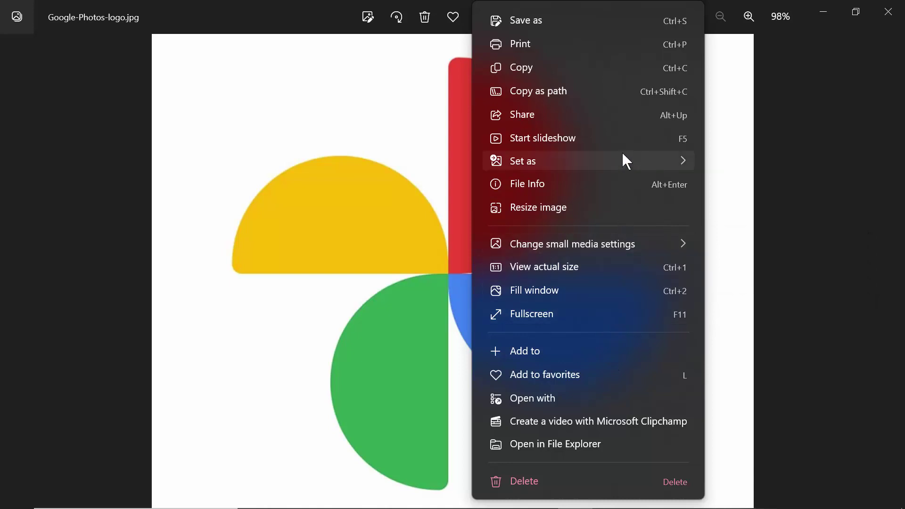
{"action": "left_click", "coordinate": [631, 403]}
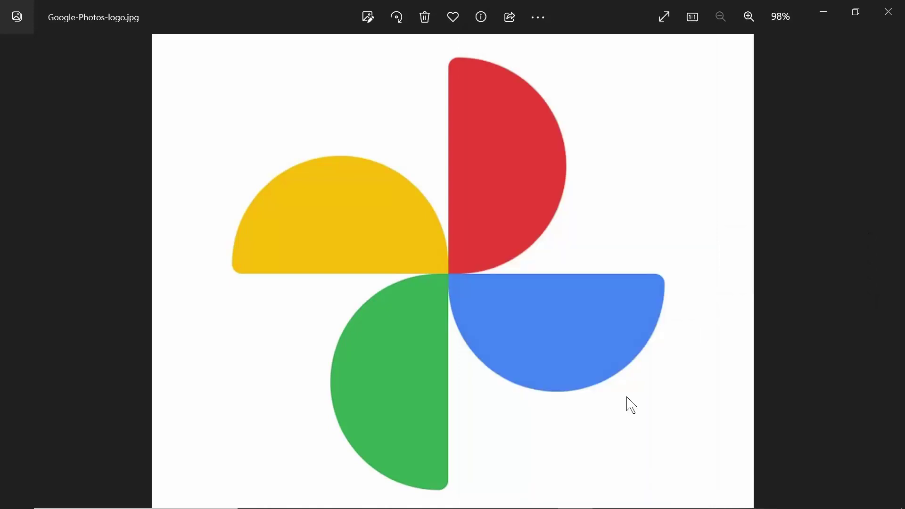
{"action": "left_click", "coordinate": [463, 285]}
{"action": "left_click", "coordinate": [462, 285]}
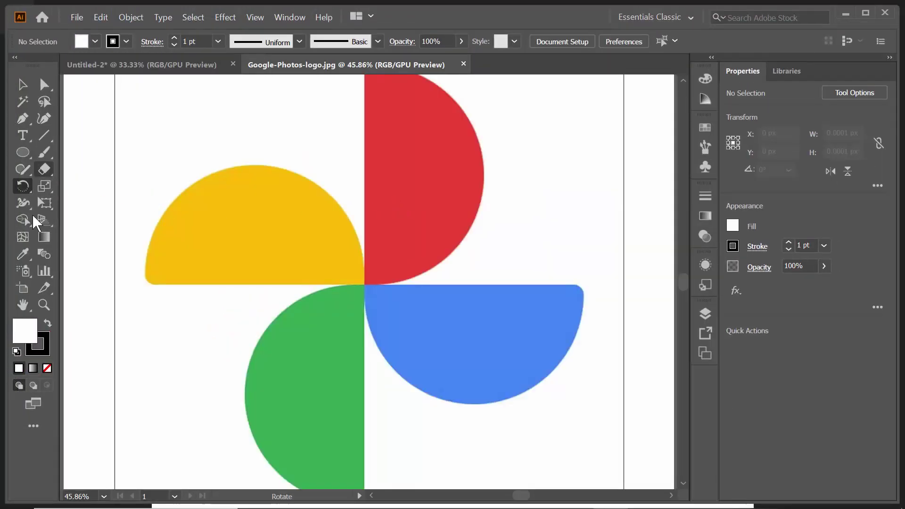
Sample the logo's red with the Eyedropper, read its hex EA4235, and return to Untitled-2.
{"action": "left_click", "coordinate": [22, 259]}
{"action": "left_click", "coordinate": [445, 163]}
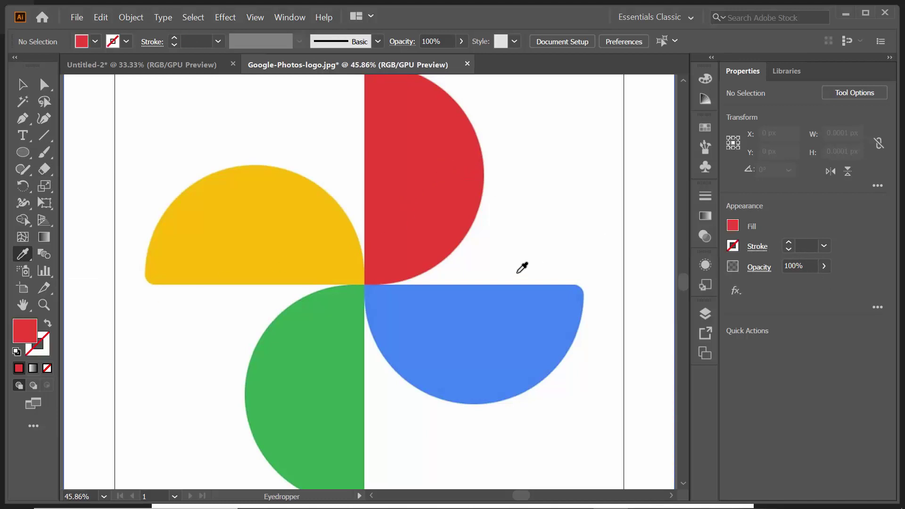
{"action": "left_click", "coordinate": [733, 226]}
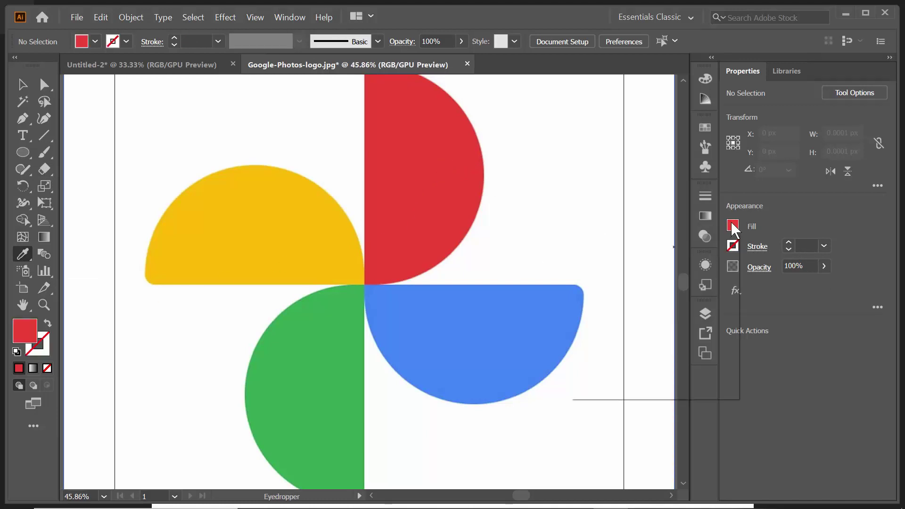
{"action": "double_click", "coordinate": [24, 338]}
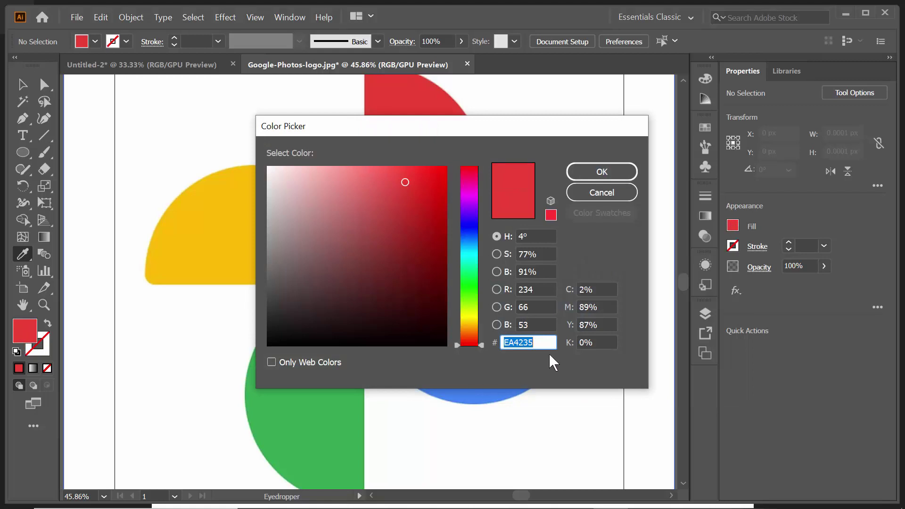
{"action": "left_click", "coordinate": [613, 175]}
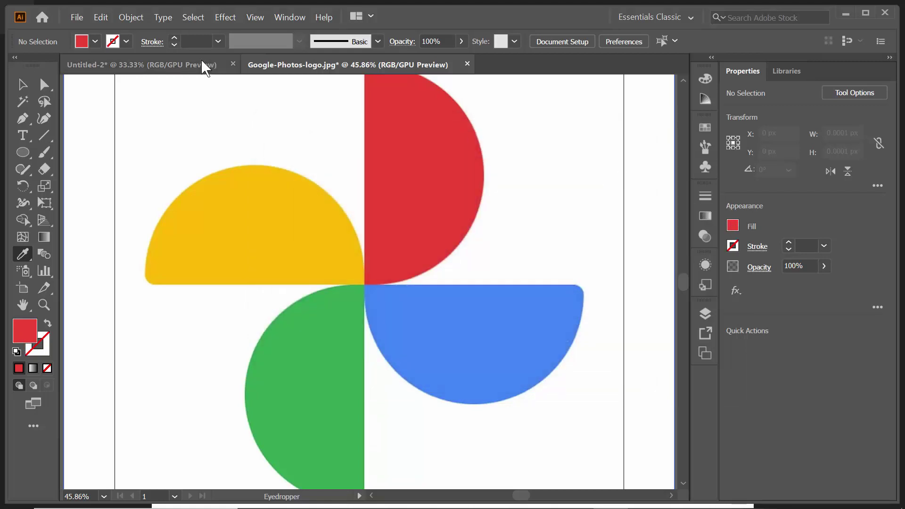
{"action": "left_click", "coordinate": [179, 72]}
Enter the pinwheel group and confirm red EA4235 in the fill colour picker.
{"action": "left_click", "coordinate": [22, 85]}
{"action": "left_click", "coordinate": [366, 285]}
{"action": "double_click", "coordinate": [363, 283]}
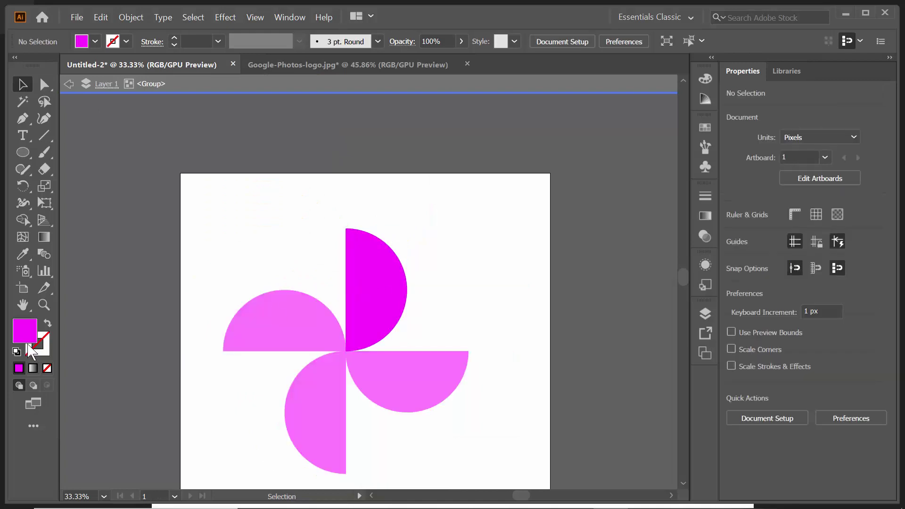
{"action": "double_click", "coordinate": [22, 332]}
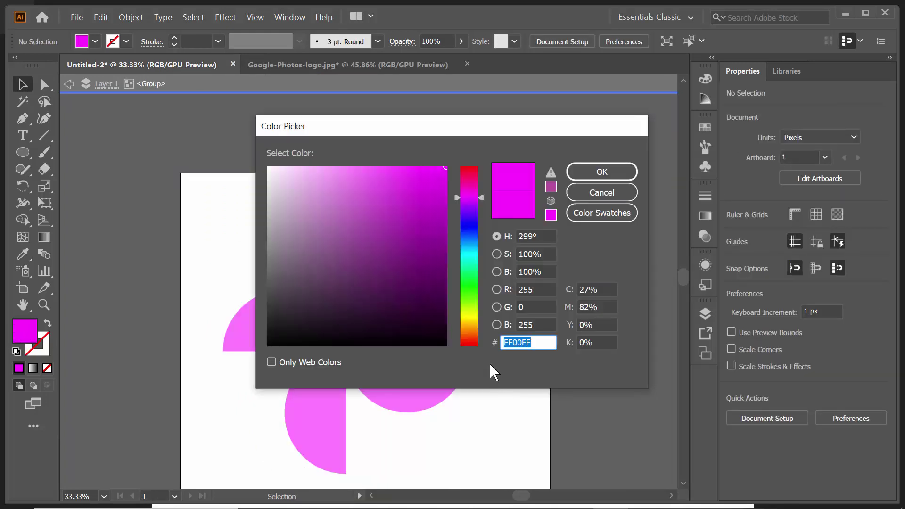
{"action": "left_click", "coordinate": [613, 173]}
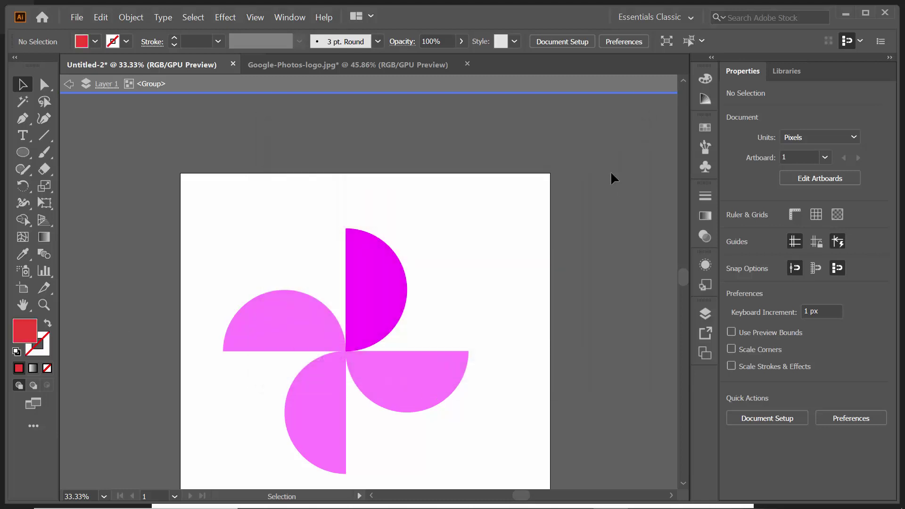
Fill the top half-circle petal with red EA4235.
{"action": "left_click", "coordinate": [378, 293]}
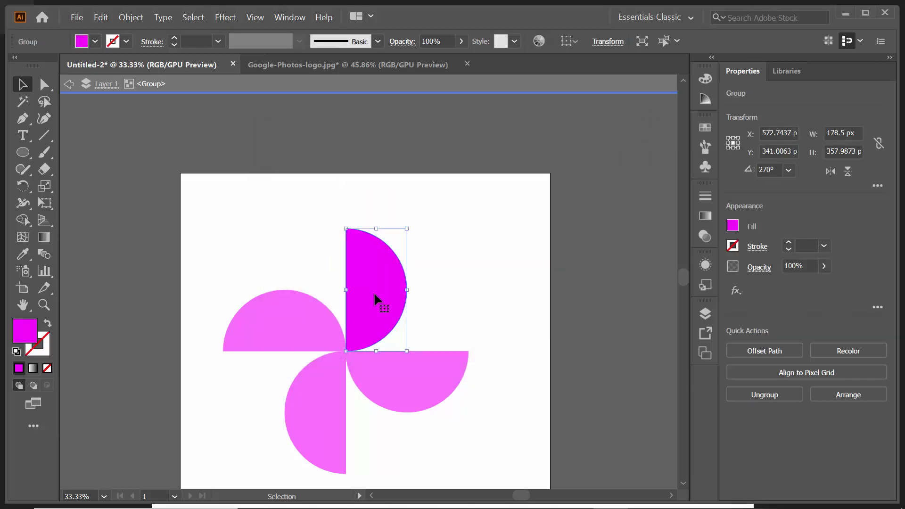
{"action": "double_click", "coordinate": [388, 295]}
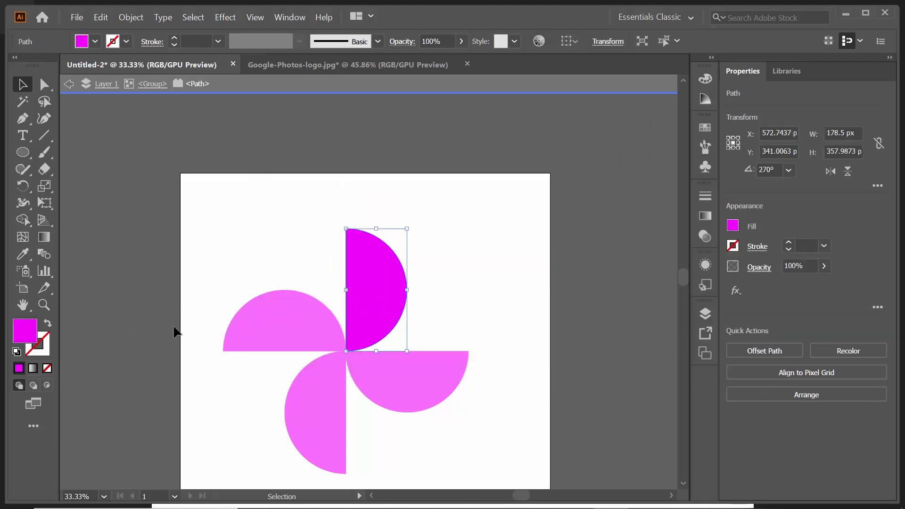
{"action": "left_click", "coordinate": [81, 41]}
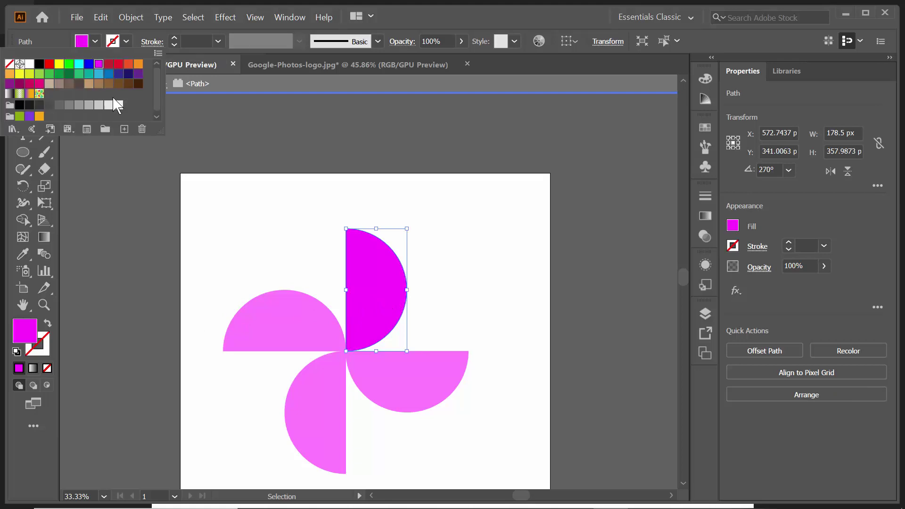
{"action": "left_click", "coordinate": [27, 331]}
{"action": "double_click", "coordinate": [27, 332]}
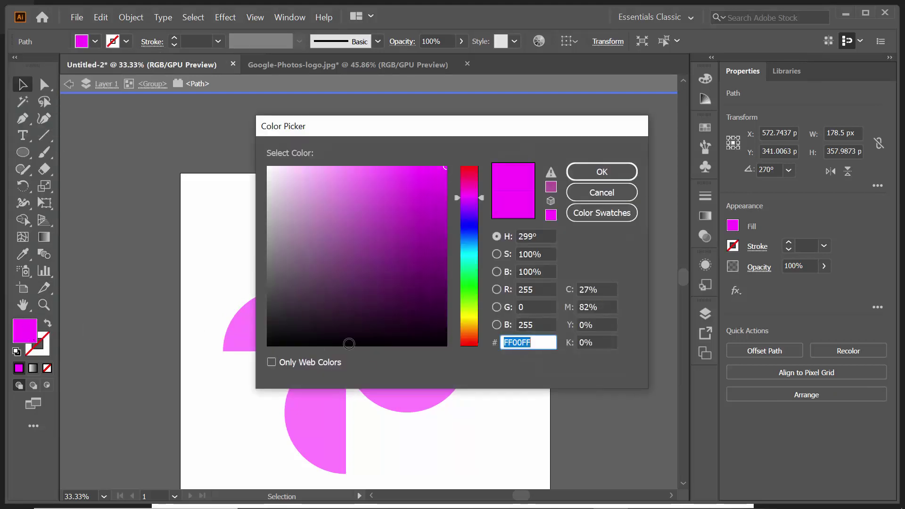
{"action": "type", "text": "DA323B"}
{"action": "left_click", "coordinate": [602, 172]}
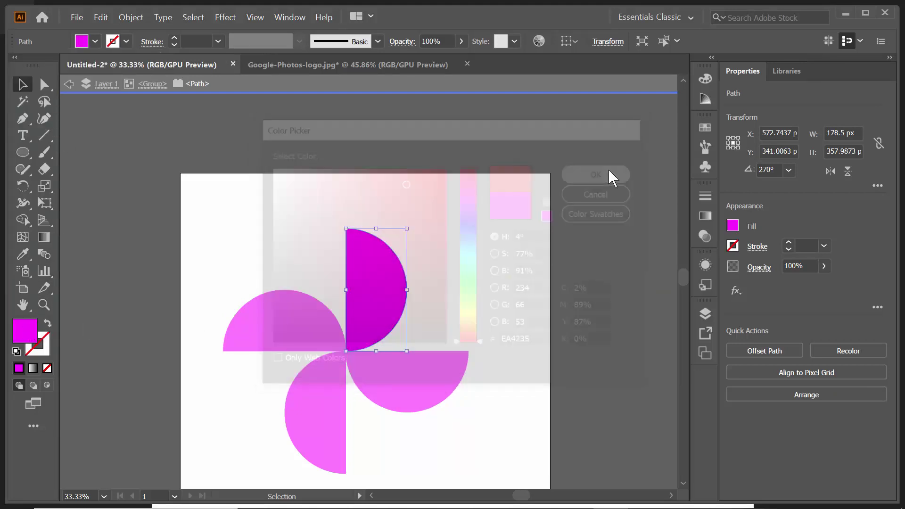
Sample the logo's blue, #4286F6, from the reference document and return to the pinwheel.
{"action": "left_click", "coordinate": [296, 66]}
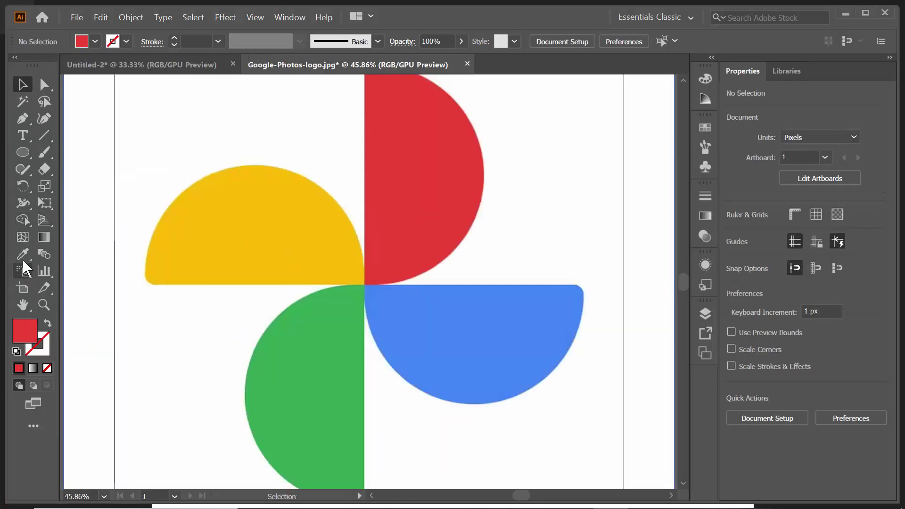
{"action": "left_click", "coordinate": [22, 255]}
{"action": "left_click", "coordinate": [491, 345]}
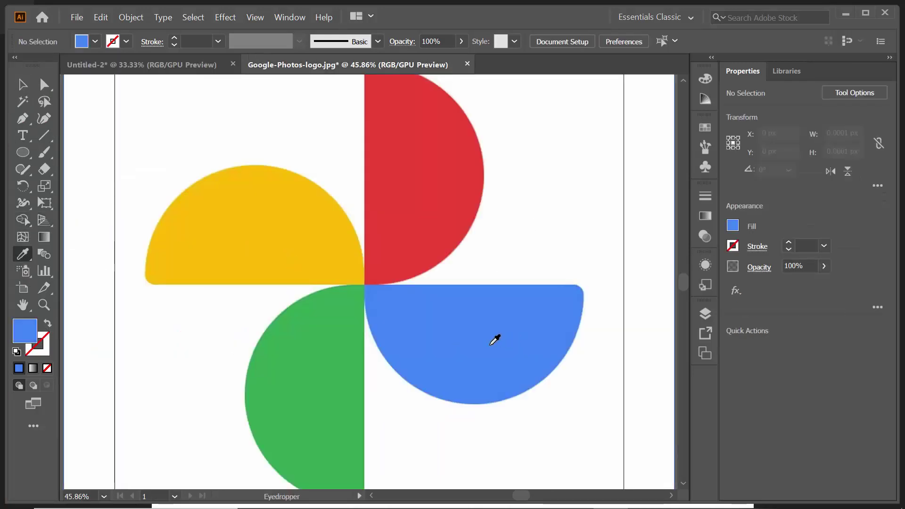
{"action": "double_click", "coordinate": [18, 327]}
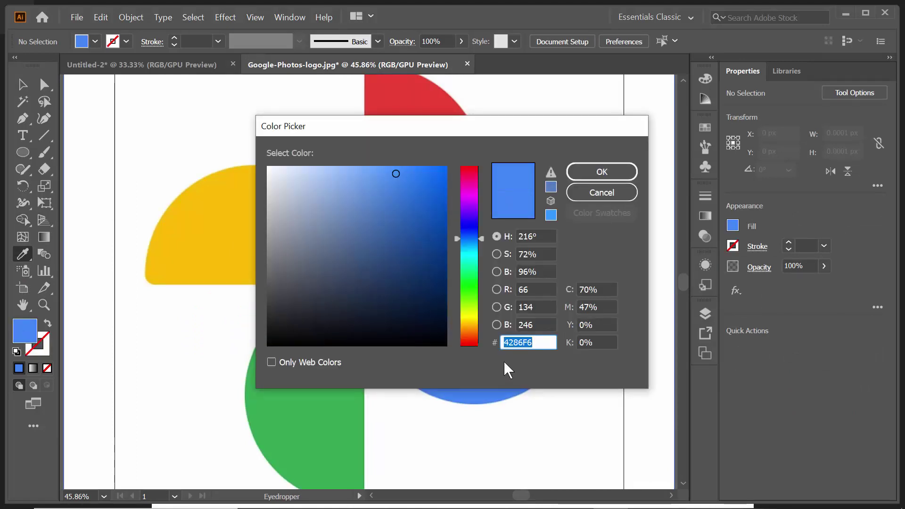
{"action": "key", "text": "Return"}
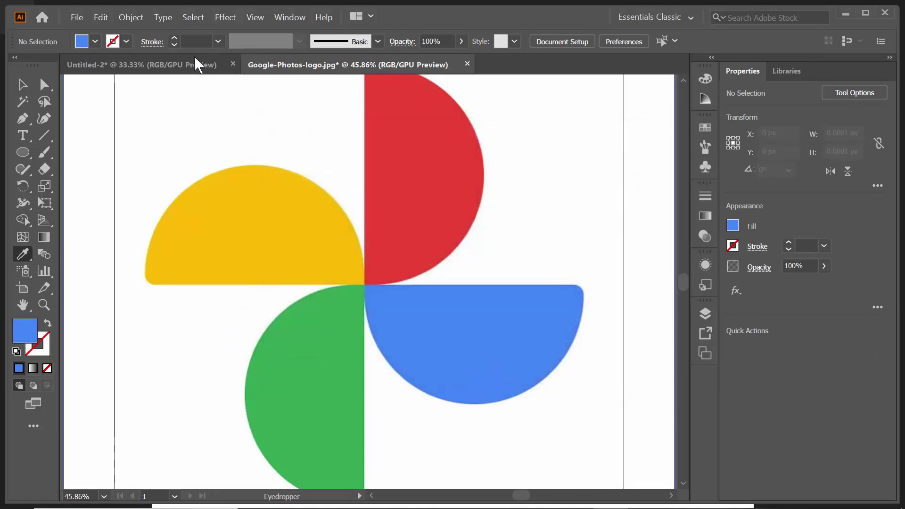
{"action": "left_click", "coordinate": [192, 59]}
Undo to restore the red top petal and deselect everything.
{"action": "scroll", "coordinate": [490, 299], "scroll_direction": "down", "scroll_amount": 1}
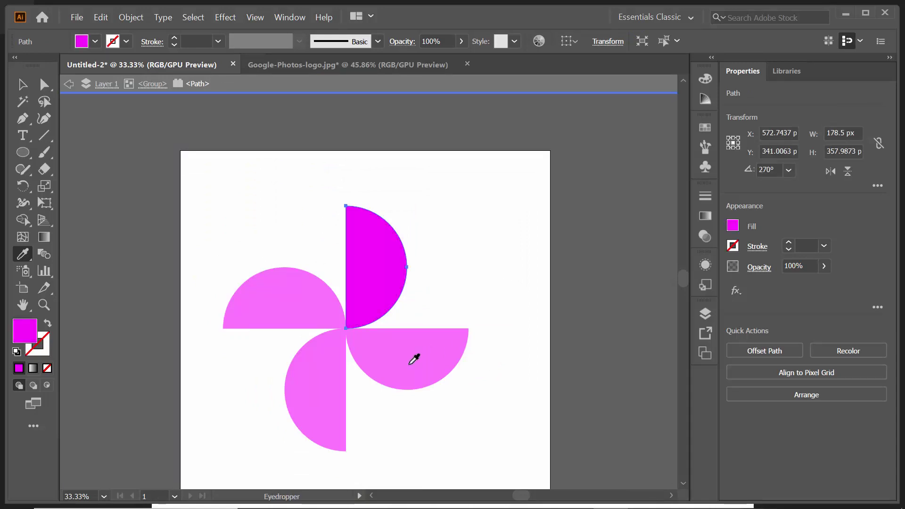
{"action": "key", "text": "ctrl+z"}
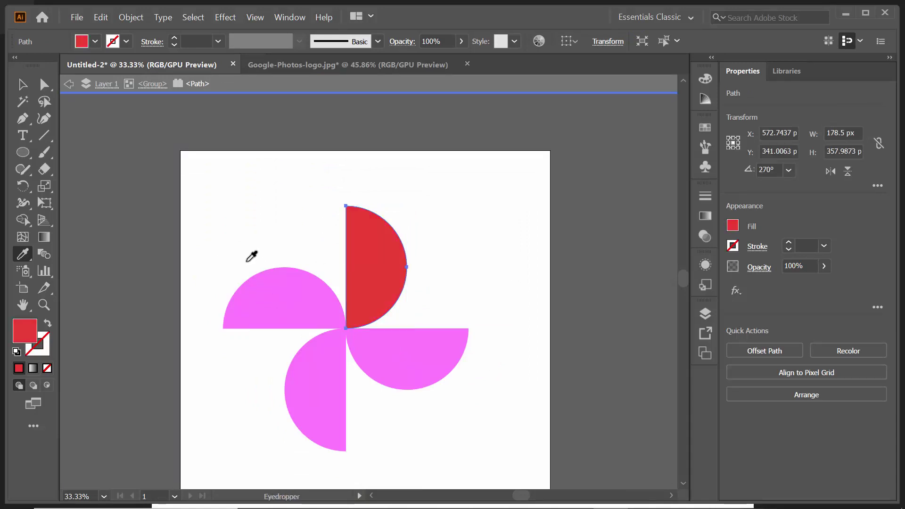
{"action": "left_click", "coordinate": [22, 85]}
{"action": "key", "text": "ctrl+shift+a"}
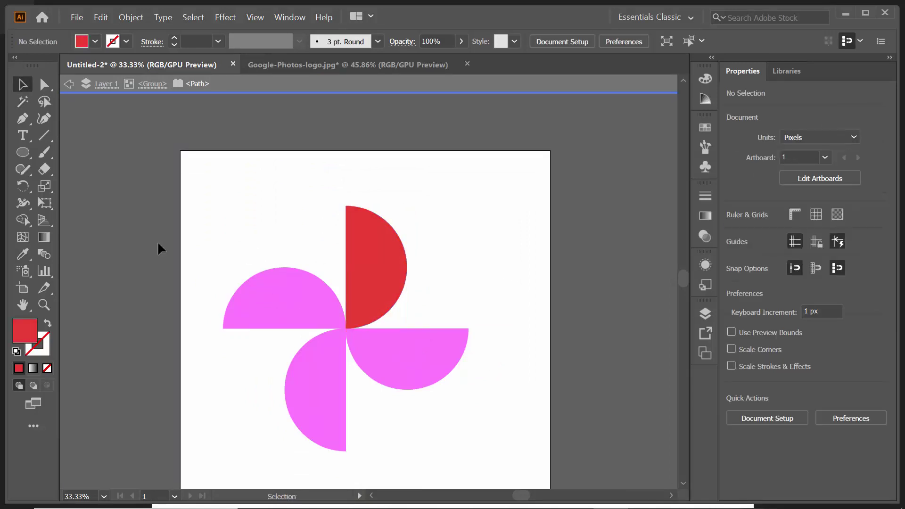
Fill the lower-right petal with the sampled blue #4286F6.
{"action": "left_click", "coordinate": [409, 350]}
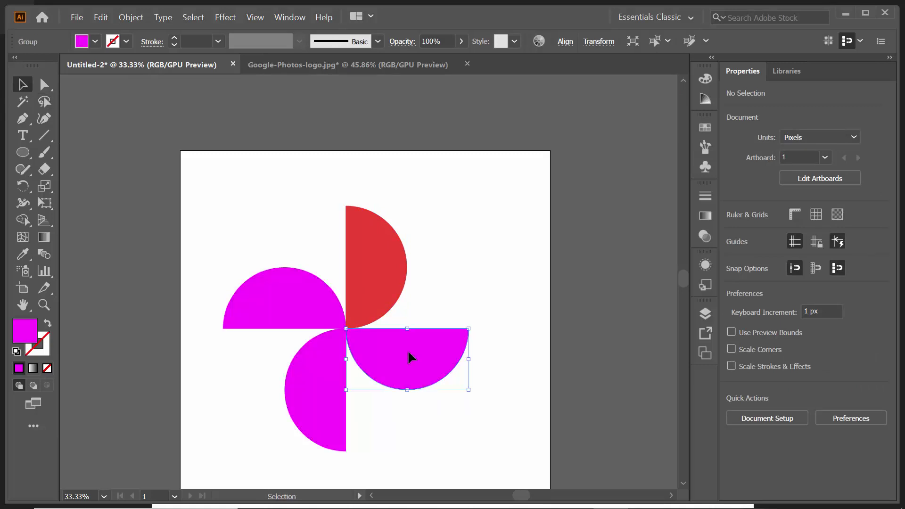
{"action": "double_click", "coordinate": [24, 330]}
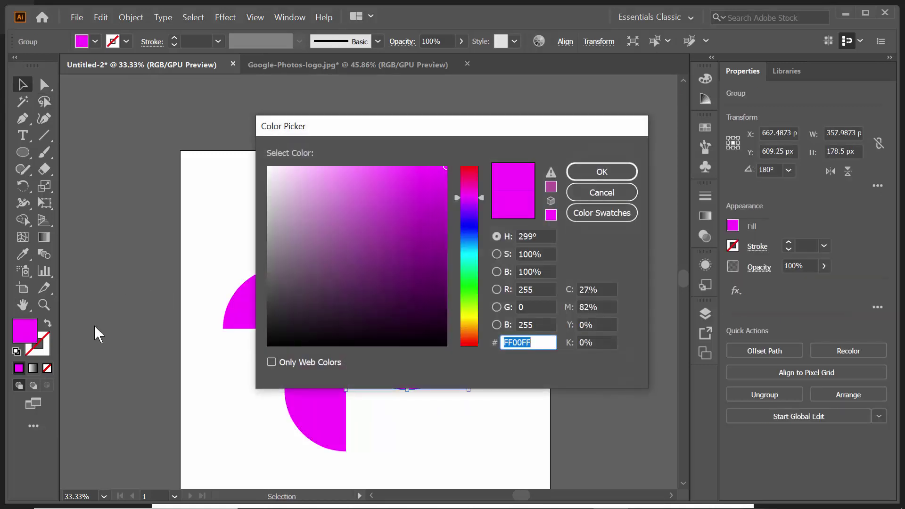
{"action": "type", "text": "4285F4"}
{"action": "left_click", "coordinate": [602, 171]}
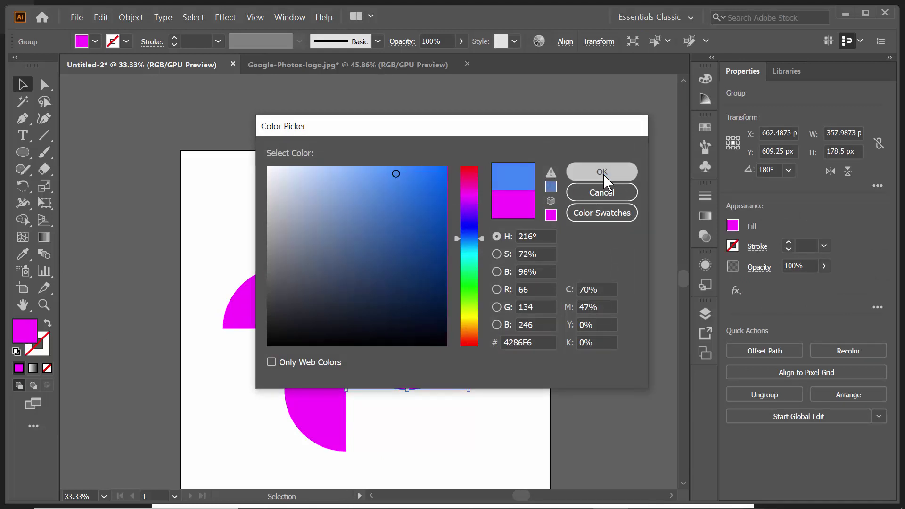
Sample the logo's green, #35A853, from the reference image and return to Untitled-2.
{"action": "left_click", "coordinate": [328, 65]}
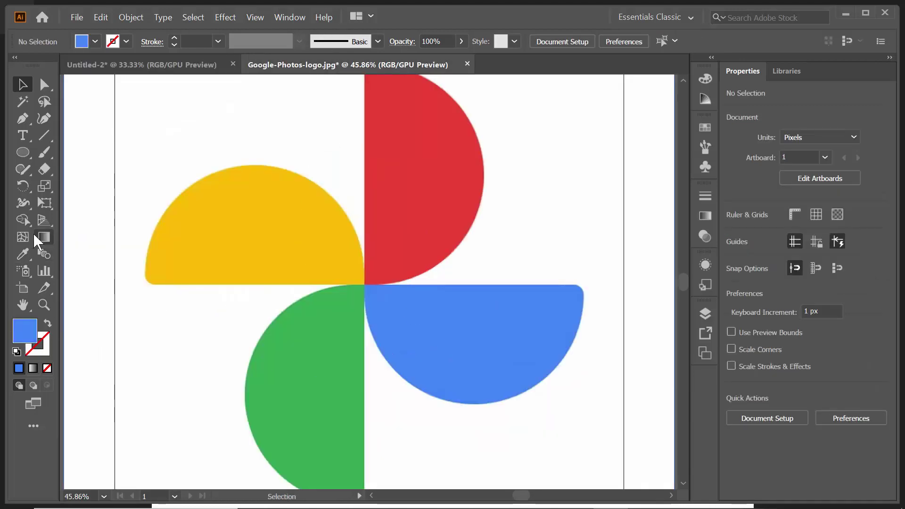
{"action": "left_click", "coordinate": [21, 256]}
{"action": "left_click", "coordinate": [324, 370]}
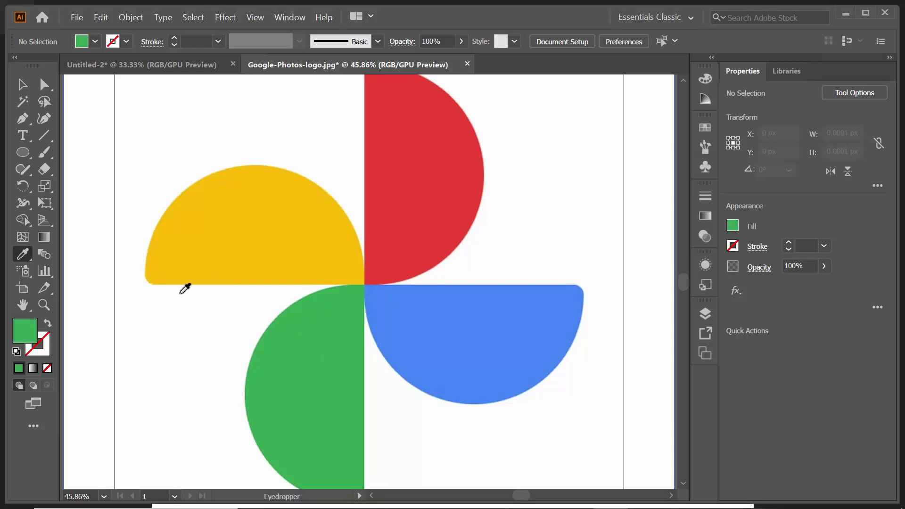
{"action": "double_click", "coordinate": [26, 336]}
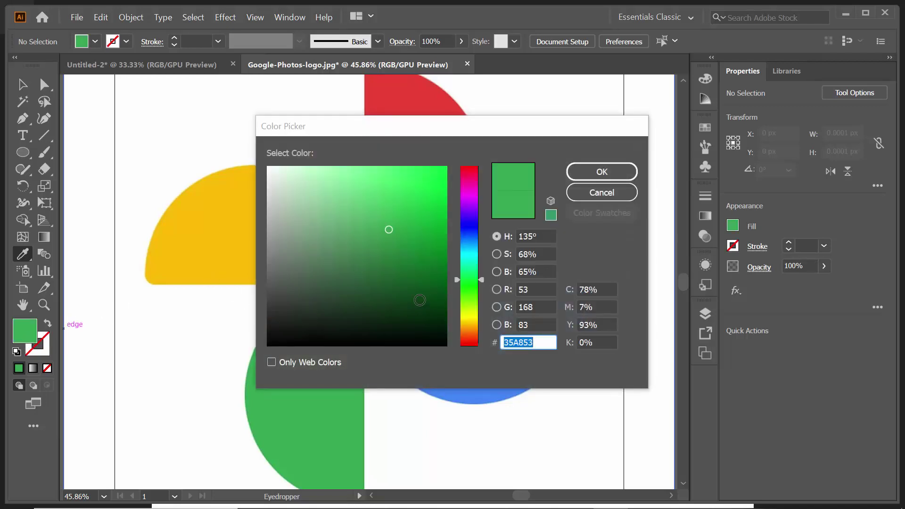
{"action": "left_click", "coordinate": [603, 171]}
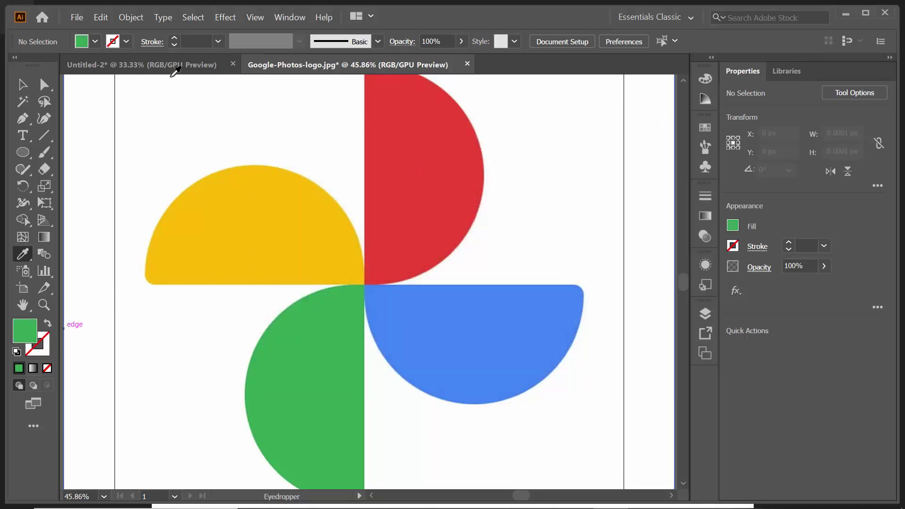
{"action": "key", "text": "ctrl+Tab"}
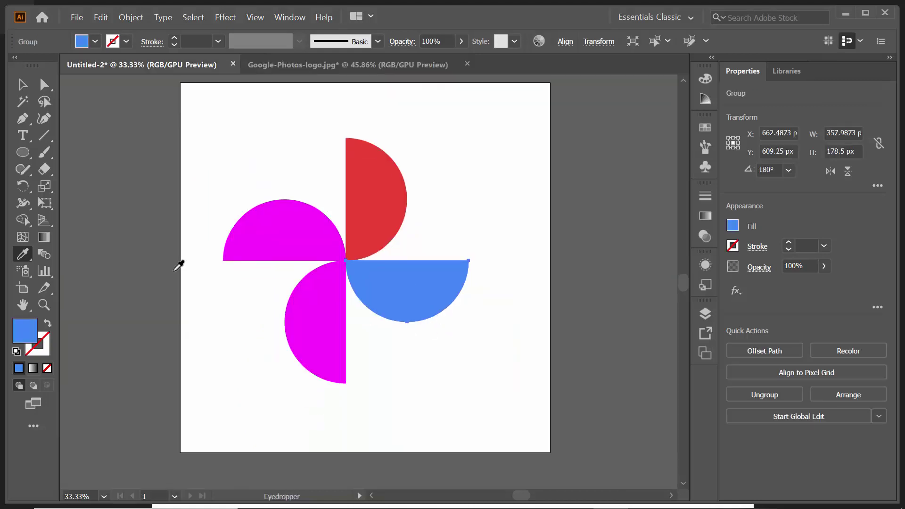
Fill the lower-left petal with green 35A853.
{"action": "left_click", "coordinate": [22, 85]}
{"action": "double_click", "coordinate": [318, 331]}
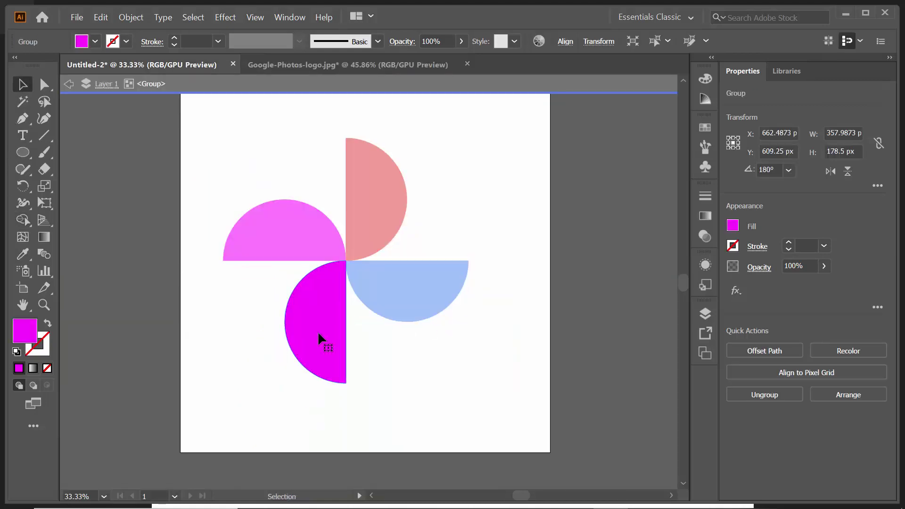
{"action": "double_click", "coordinate": [24, 333]}
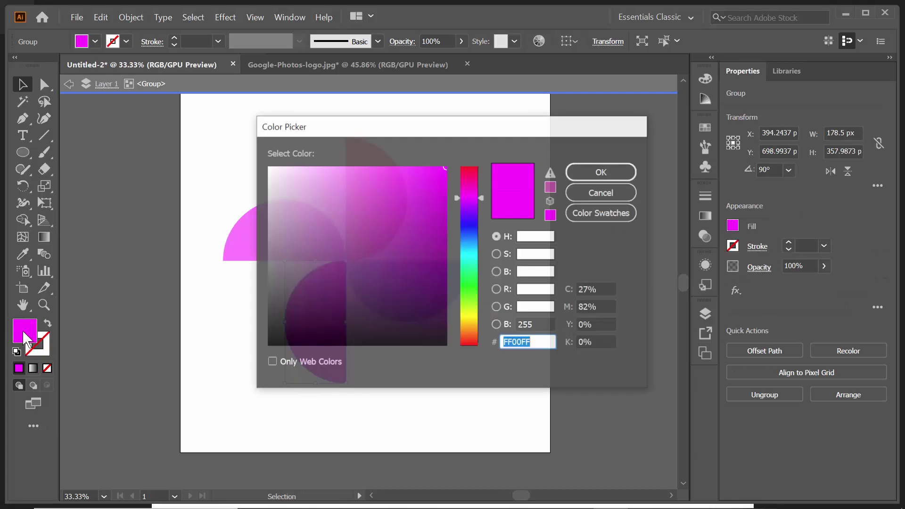
{"action": "type", "text": "35A853"}
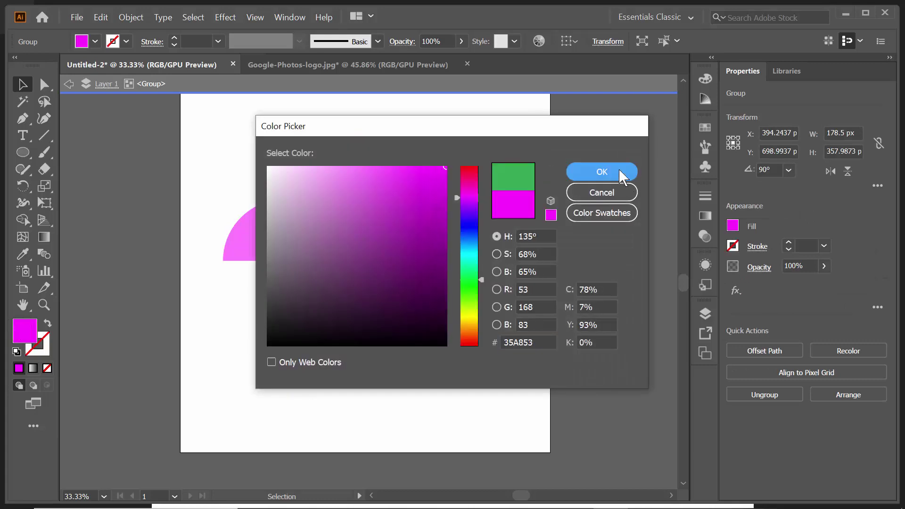
{"action": "left_click", "coordinate": [619, 170]}
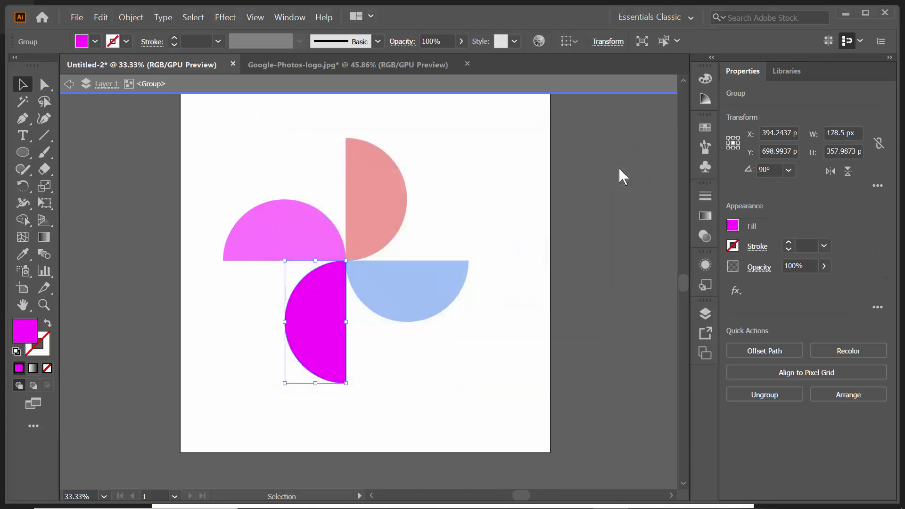
{"action": "left_click", "coordinate": [306, 64]}
Eyedrop the yellow from the reference logo and note its hex value, FBBC04.
{"action": "left_click", "coordinate": [26, 251]}
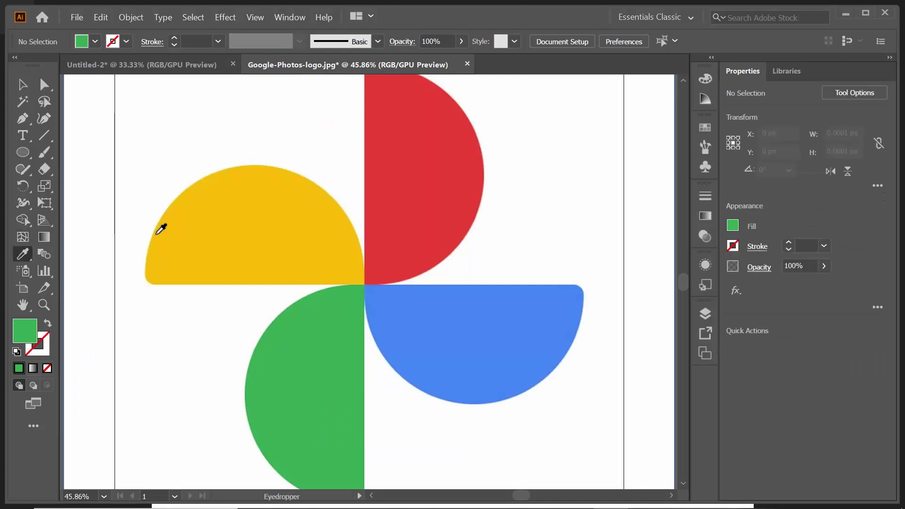
{"action": "left_click", "coordinate": [206, 244]}
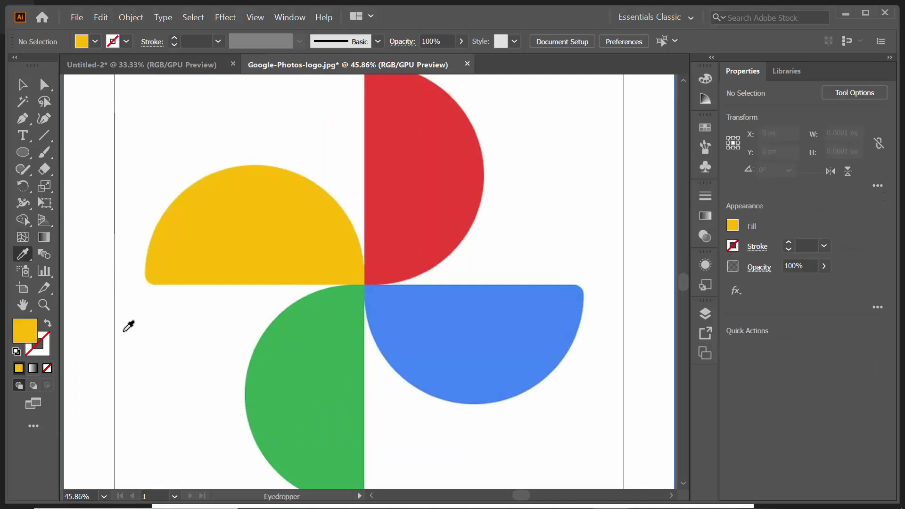
{"action": "double_click", "coordinate": [25, 331]}
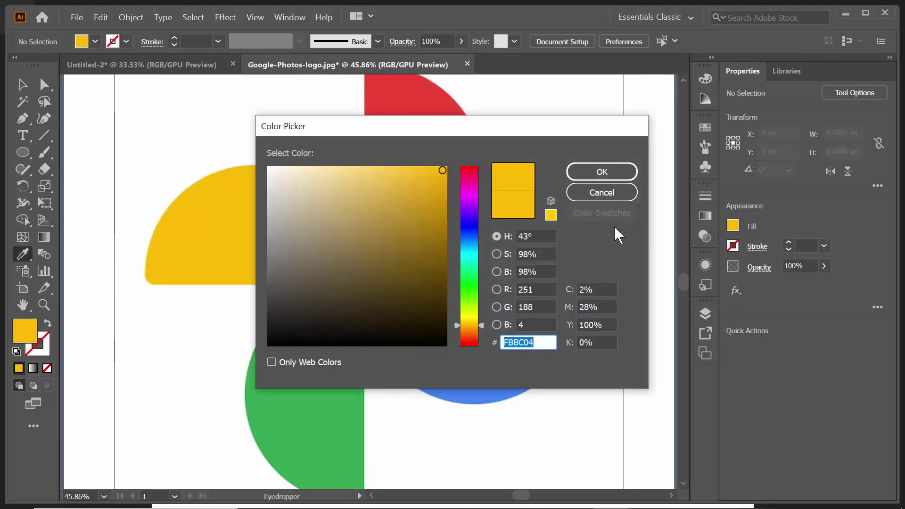
{"action": "left_click", "coordinate": [598, 173]}
{"action": "left_click", "coordinate": [209, 65]}
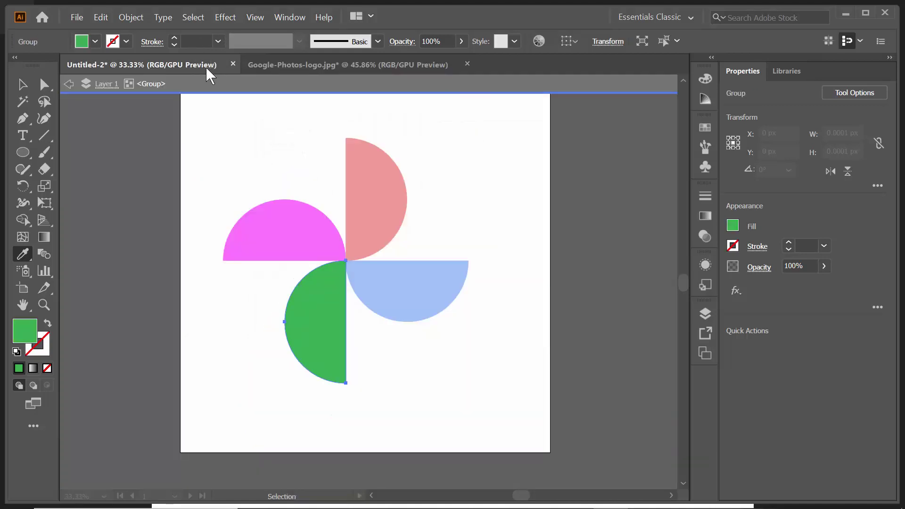
In Untitled-2, reselect the left magenta petal and paste FBBC04 into the fill picker.
{"action": "left_click", "coordinate": [23, 84]}
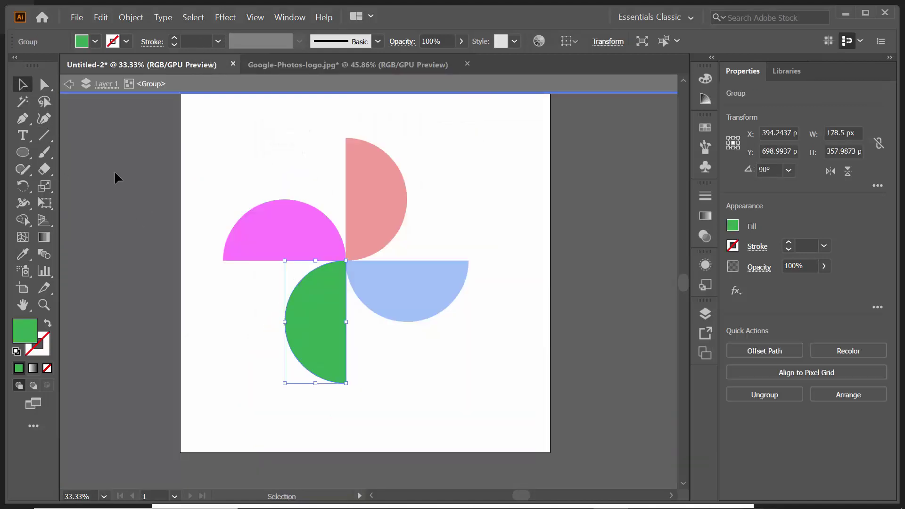
{"action": "left_click", "coordinate": [293, 241]}
{"action": "double_click", "coordinate": [277, 232]}
{"action": "left_click", "coordinate": [276, 233]}
{"action": "left_click", "coordinate": [127, 302]}
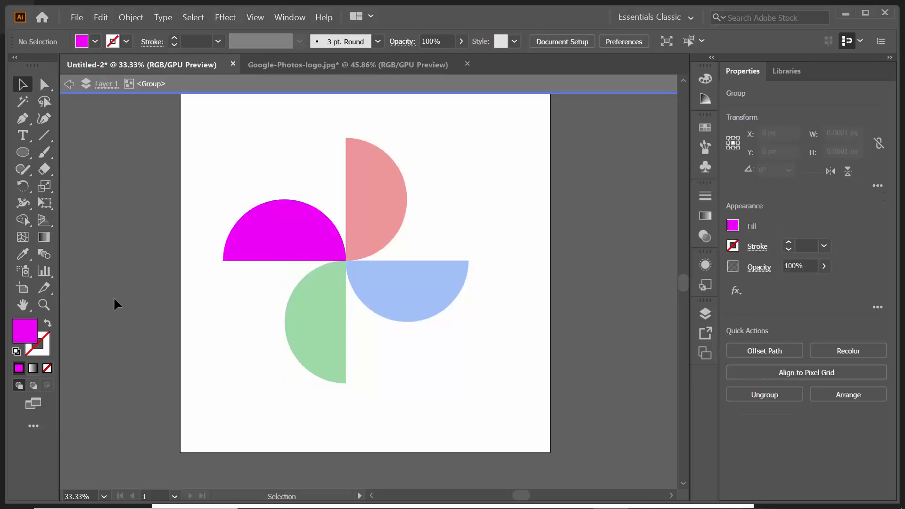
{"action": "double_click", "coordinate": [31, 333]}
{"action": "type", "text": "FBBC05"}
{"action": "left_click", "coordinate": [623, 175]}
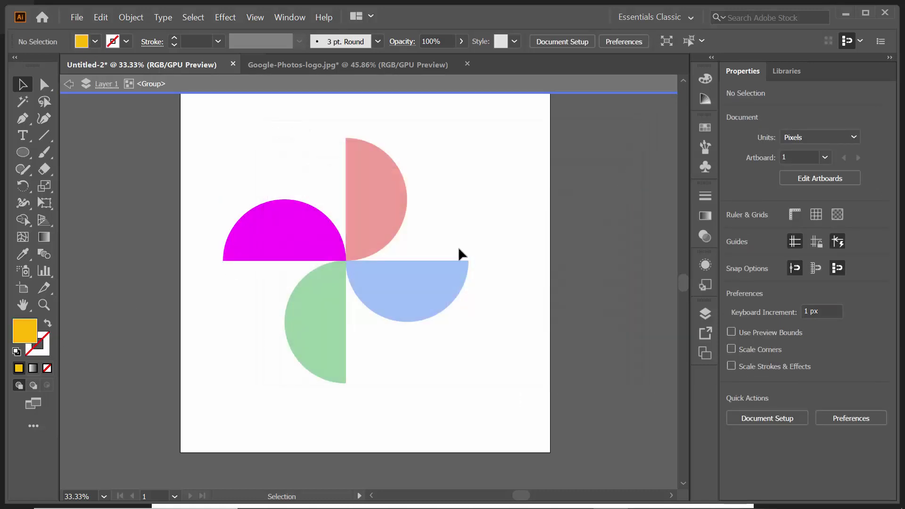
Set the left magenta half-circle's fill to FBBC04 and exit isolation mode.
{"action": "left_click", "coordinate": [307, 242]}
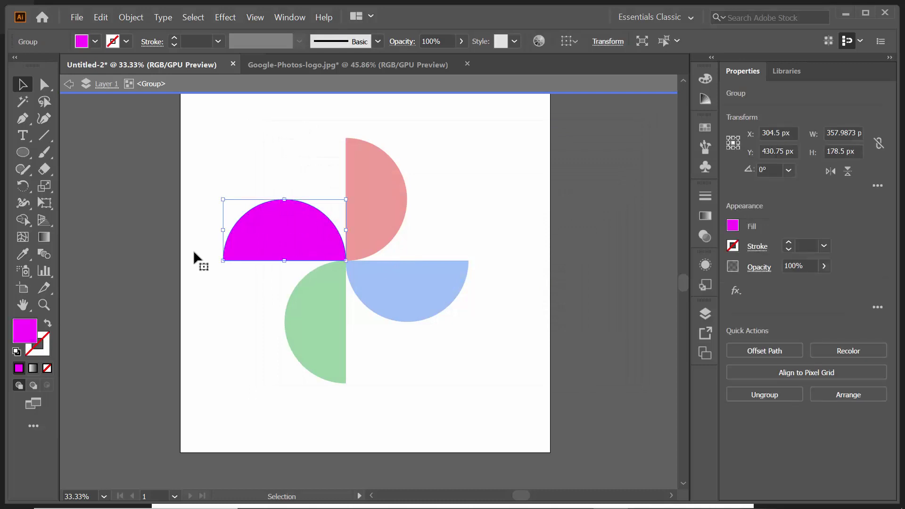
{"action": "double_click", "coordinate": [25, 337]}
{"action": "type", "text": "FBBC04"}
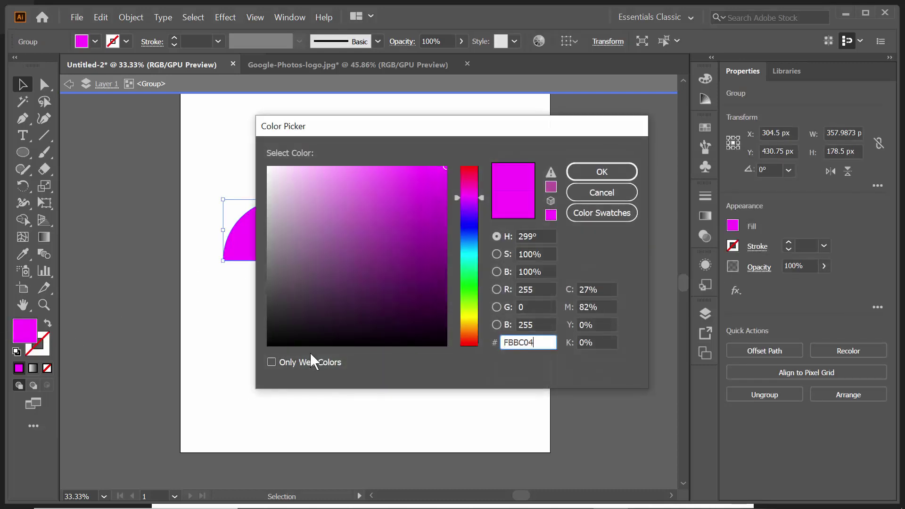
{"action": "left_click", "coordinate": [602, 171]}
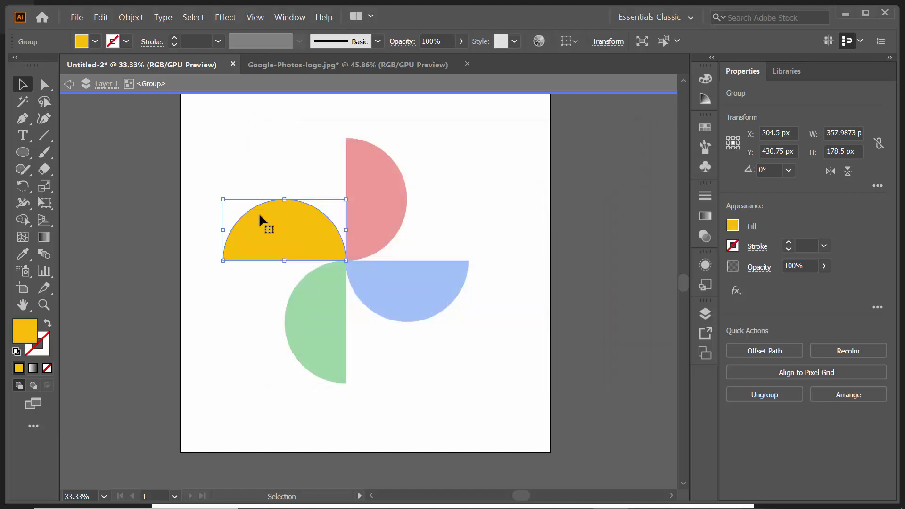
{"action": "left_click", "coordinate": [68, 84]}
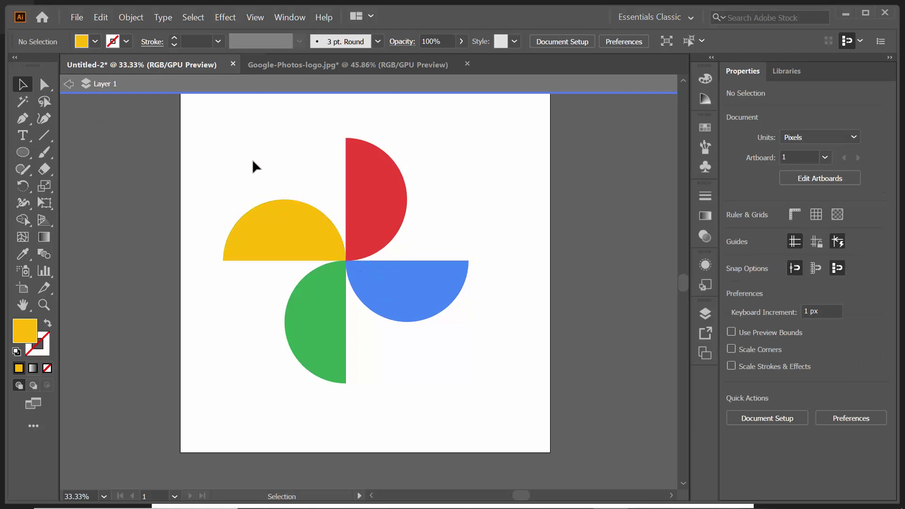
{"action": "scroll", "coordinate": [441, 307], "scroll_direction": "up", "scroll_amount": 1}
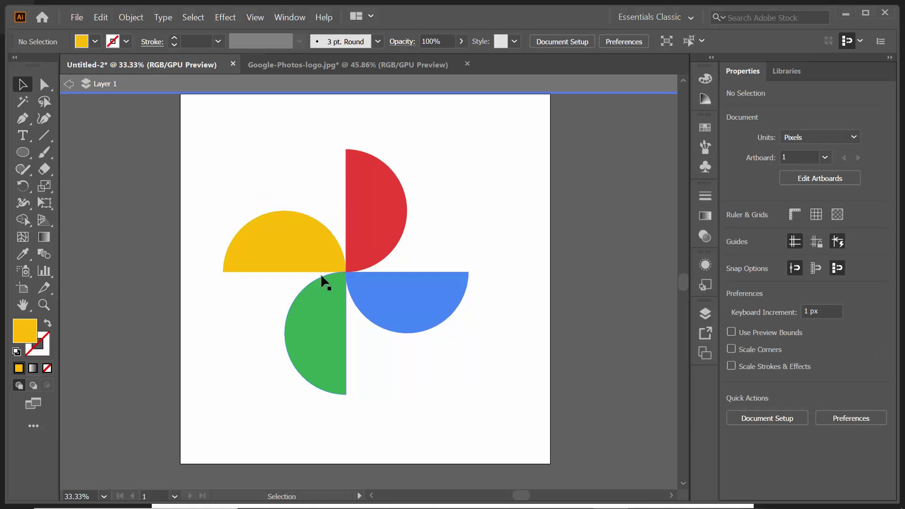
Start File > Export > Export As with JPEG as the file type.
{"action": "left_click", "coordinate": [83, 22]}
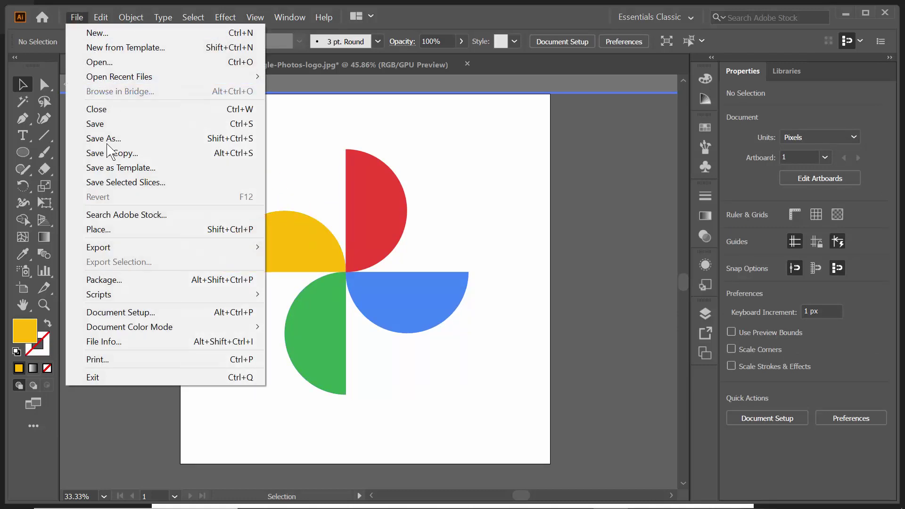
{"action": "mouse_move", "coordinate": [115, 251]}
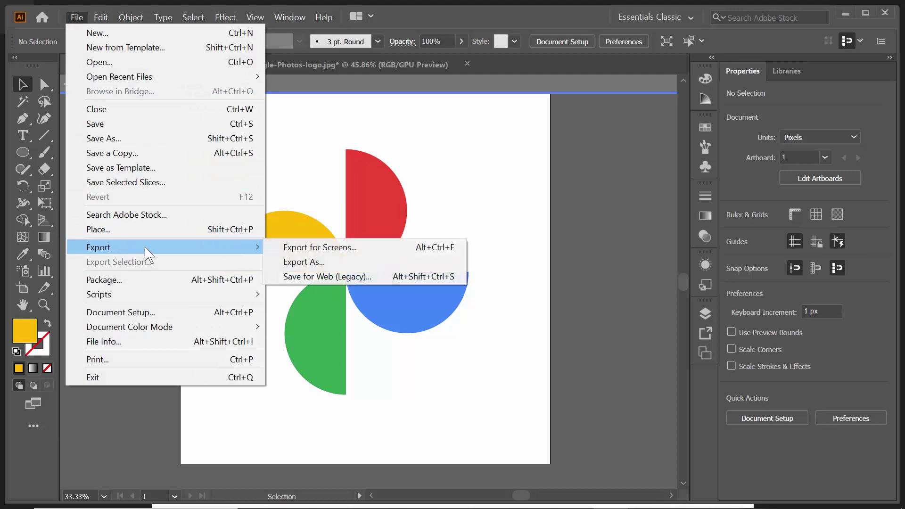
{"action": "left_click", "coordinate": [280, 264]}
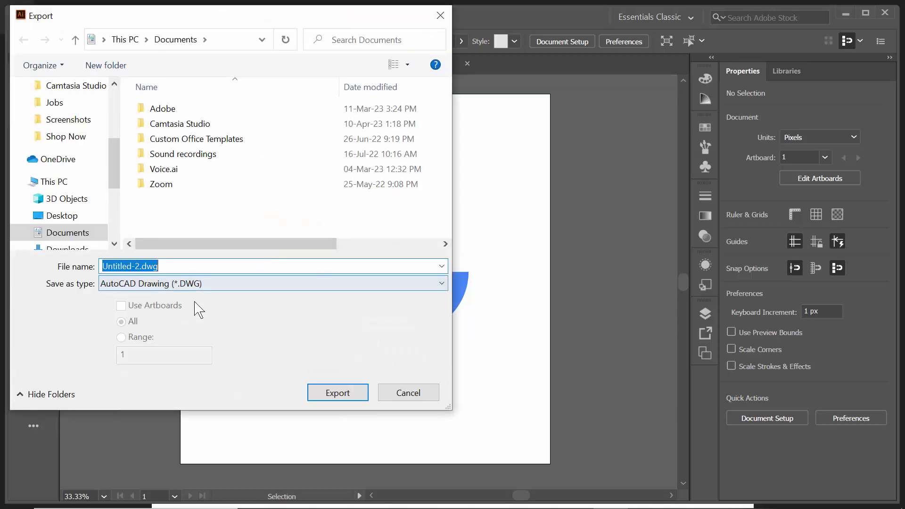
{"action": "left_click", "coordinate": [182, 284]}
{"action": "left_click", "coordinate": [125, 369]}
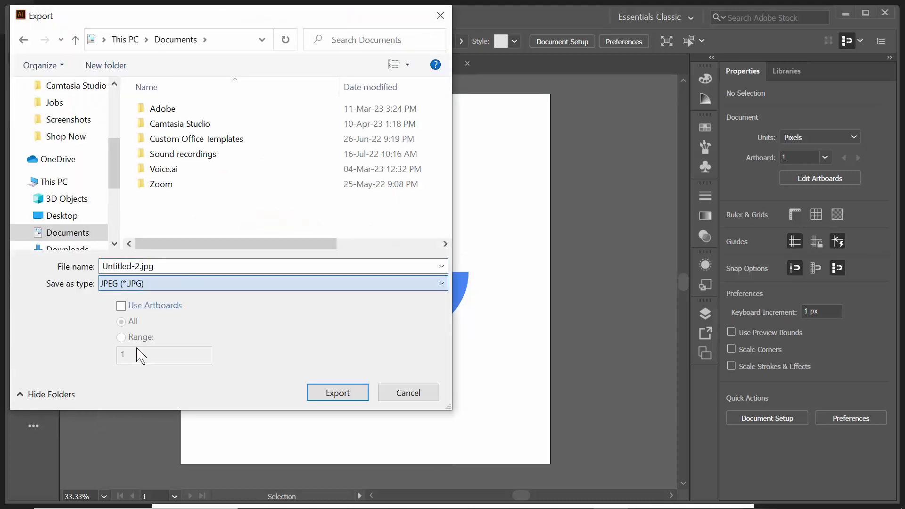
Save the export to the Desktop under the name 'google photos'.
{"action": "scroll", "coordinate": [91, 178], "scroll_direction": "up", "scroll_amount": 3}
{"action": "left_click", "coordinate": [62, 114]}
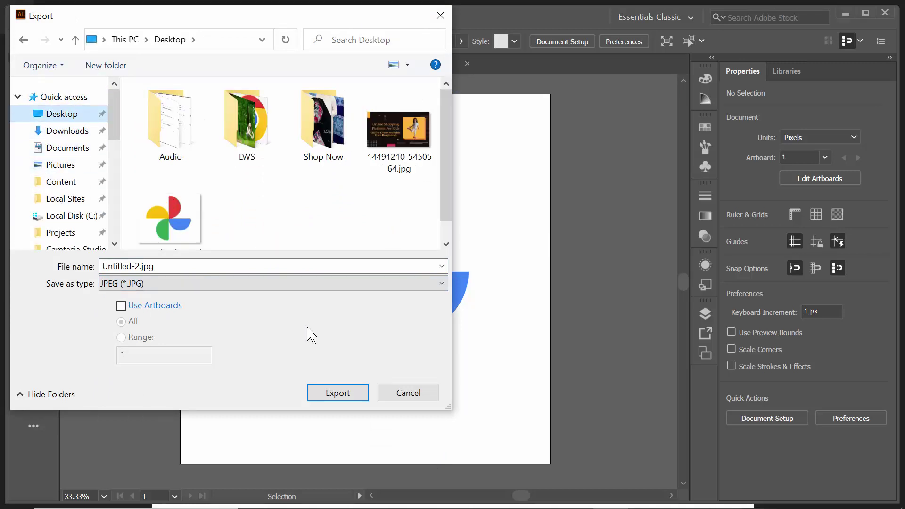
{"action": "left_click", "coordinate": [187, 267]}
{"action": "type", "text": "google photos"}
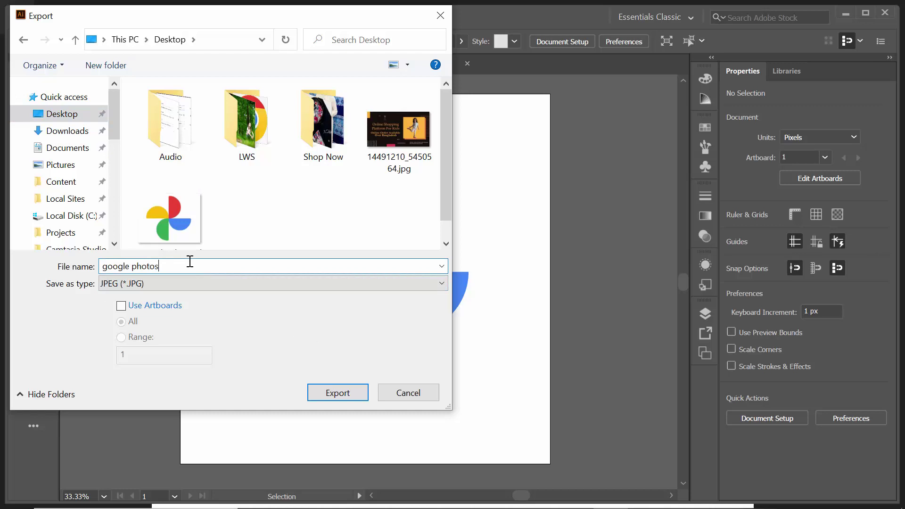
{"action": "left_click", "coordinate": [355, 395]}
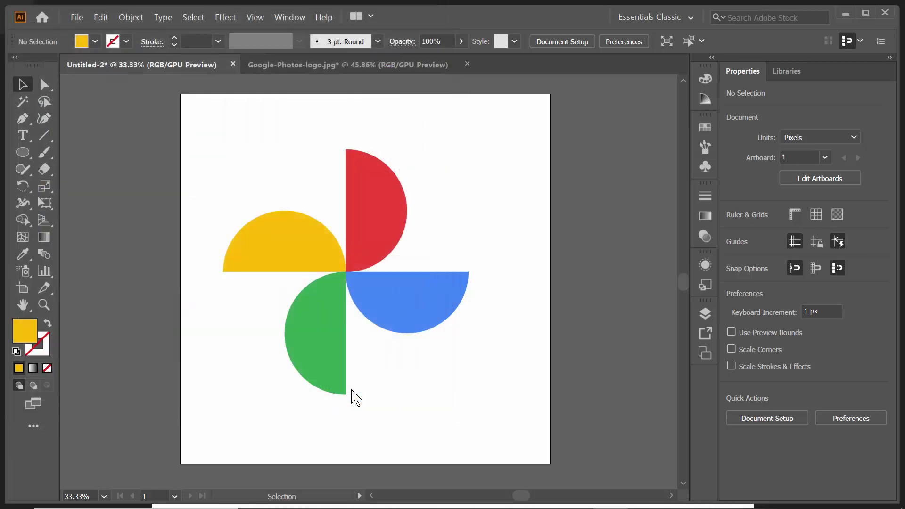
Accept the JPEG Options and minimize Illustrator and Photos to reveal the desktop.
{"action": "left_click", "coordinate": [515, 453]}
{"action": "left_click", "coordinate": [844, 11]}
{"action": "left_click", "coordinate": [827, 10]}
Open google photos.jpg from the desktop in Windows Photos.
{"action": "double_click", "coordinate": [91, 125]}
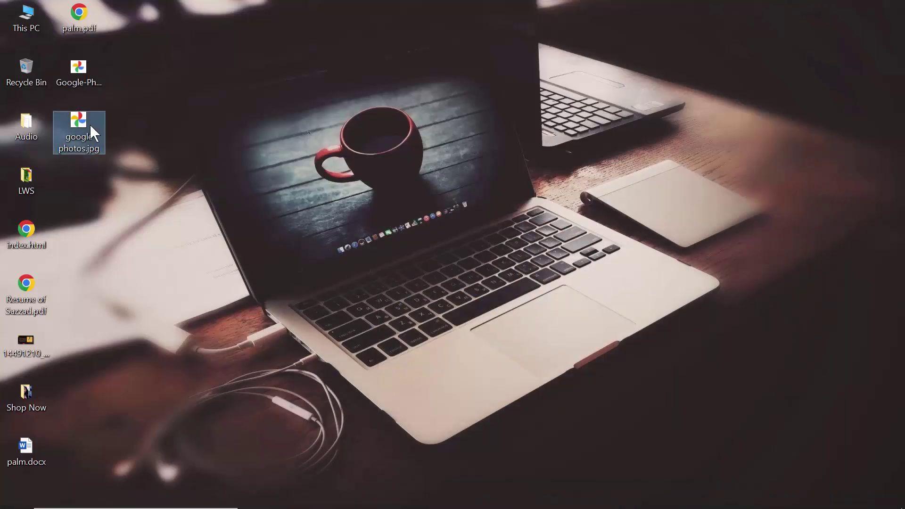
{"action": "scroll", "coordinate": [576, 227], "scroll_direction": "up", "scroll_amount": 2}
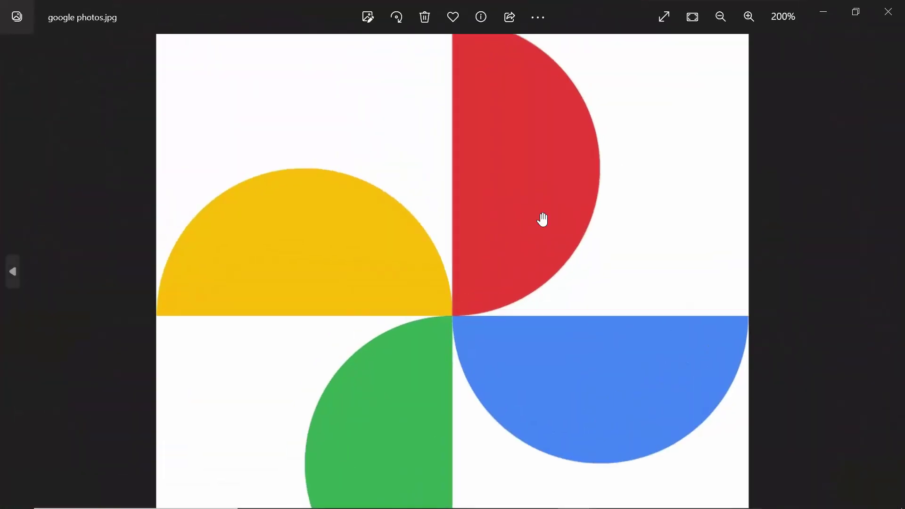
{"action": "scroll", "coordinate": [488, 228], "scroll_direction": "down", "scroll_amount": 2}
{"action": "scroll", "coordinate": [491, 233], "scroll_direction": "up", "scroll_amount": 2}
{"action": "scroll", "coordinate": [492, 232], "scroll_direction": "down", "scroll_amount": 2}
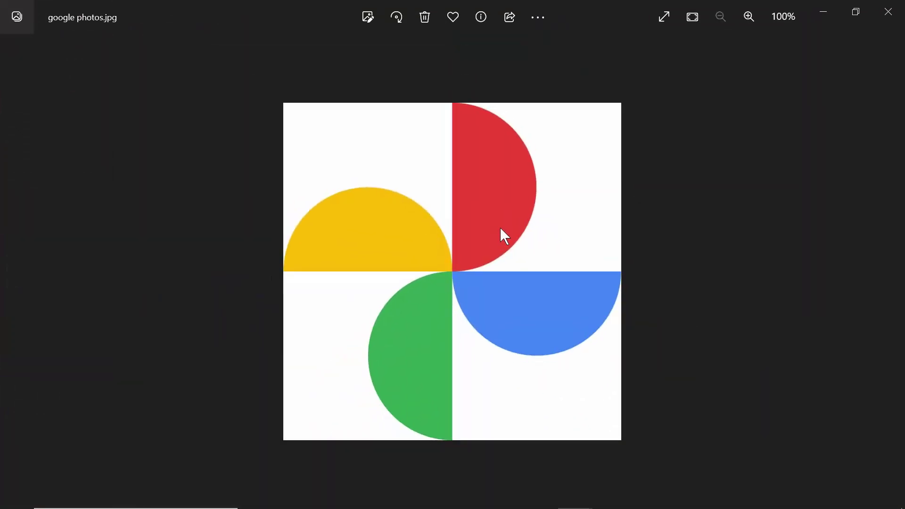